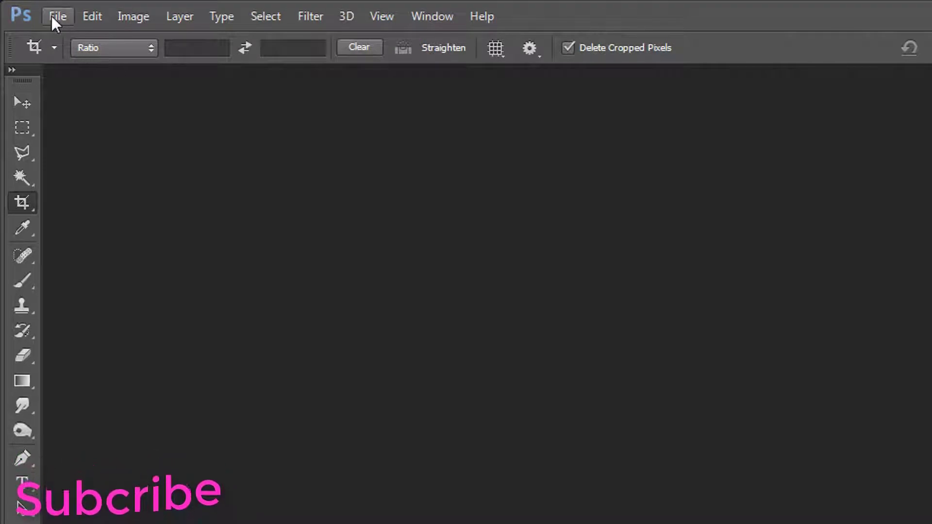
Step: Open the bashar portrait and coler galaxy images together, dismissing the vRAM warning
{"action": "left_click", "coordinate": [51, 15]}
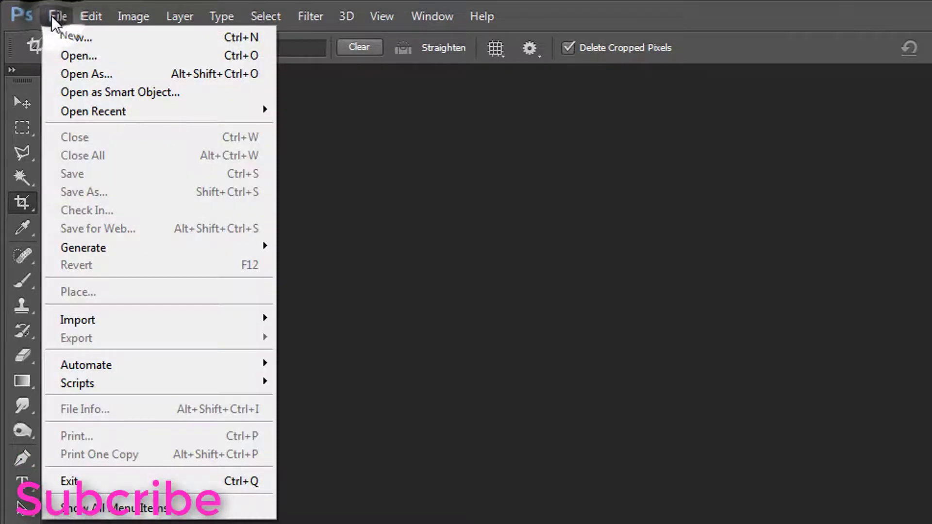
{"action": "left_click", "coordinate": [79, 54]}
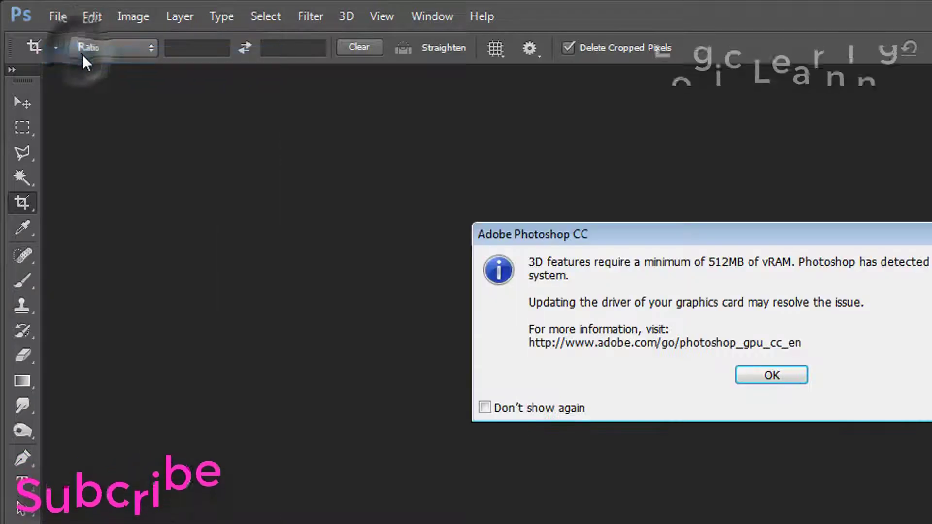
{"action": "left_click", "coordinate": [771, 376]}
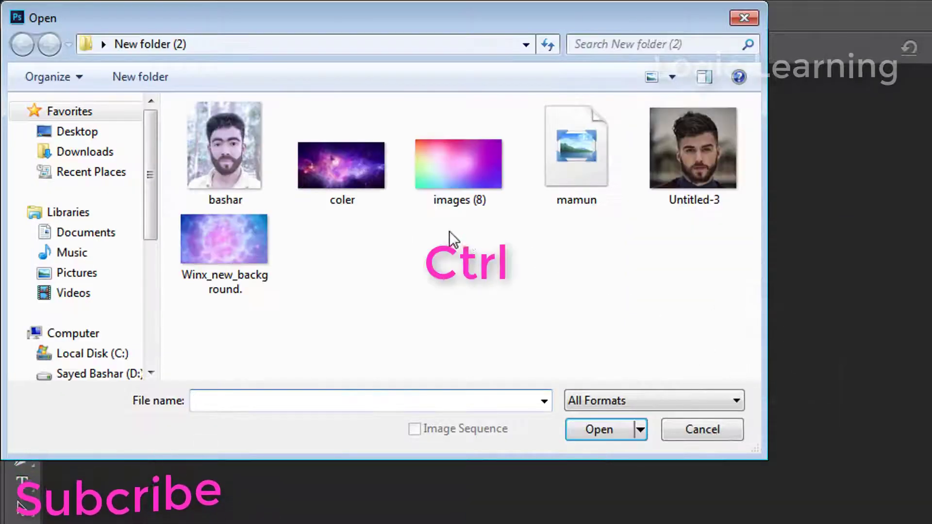
{"action": "left_click", "coordinate": [222, 164]}
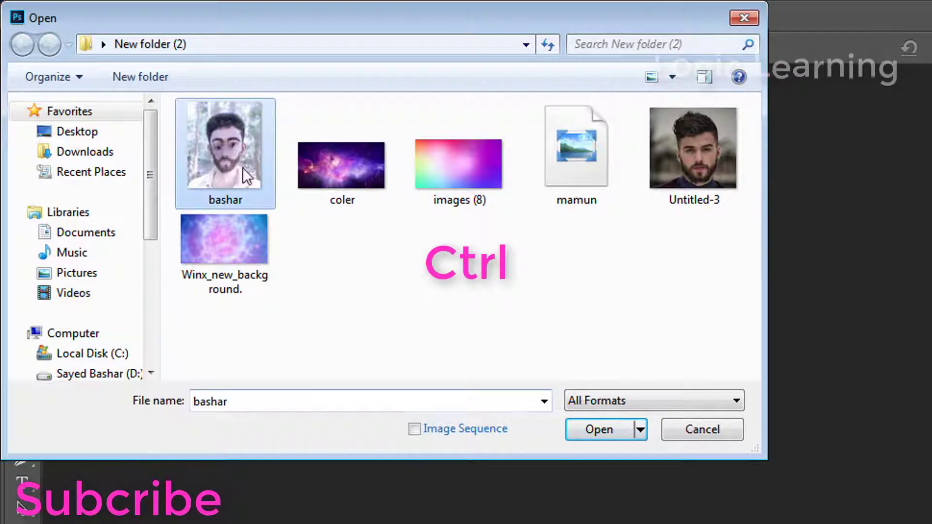
{"action": "left_click", "coordinate": [346, 173], "text": "ctrl"}
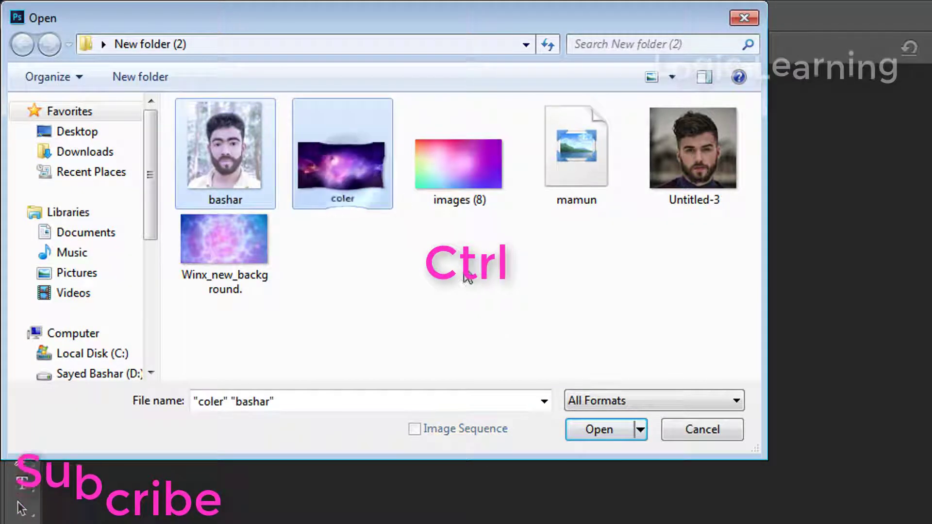
{"action": "left_click", "coordinate": [600, 429]}
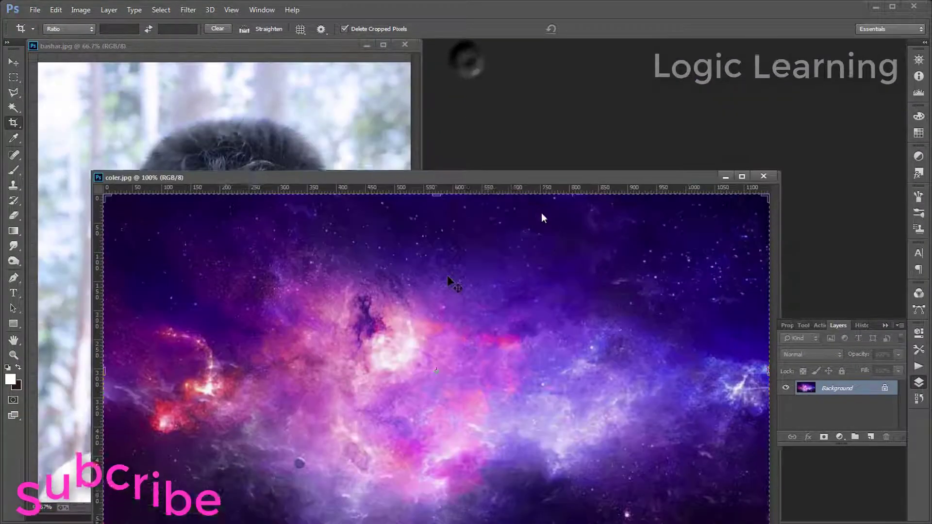
Step: Separate the two document windows, maximize bashar.jpg, and switch to the Zoom tool
{"action": "left_click_drag", "start_coordinate": [391, 165], "coordinate": [517, 454]}
{"action": "left_click_drag", "start_coordinate": [274, 49], "coordinate": [505, 54]}
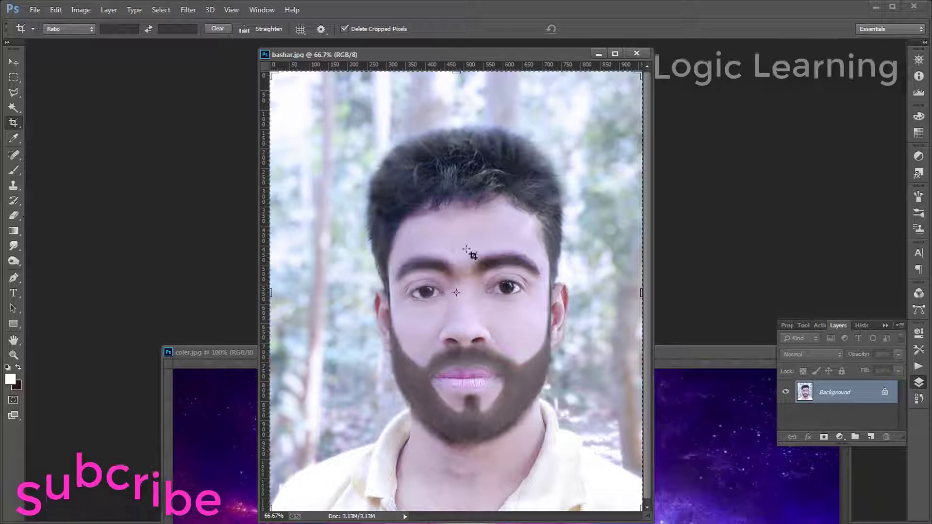
{"action": "left_click", "coordinate": [614, 54]}
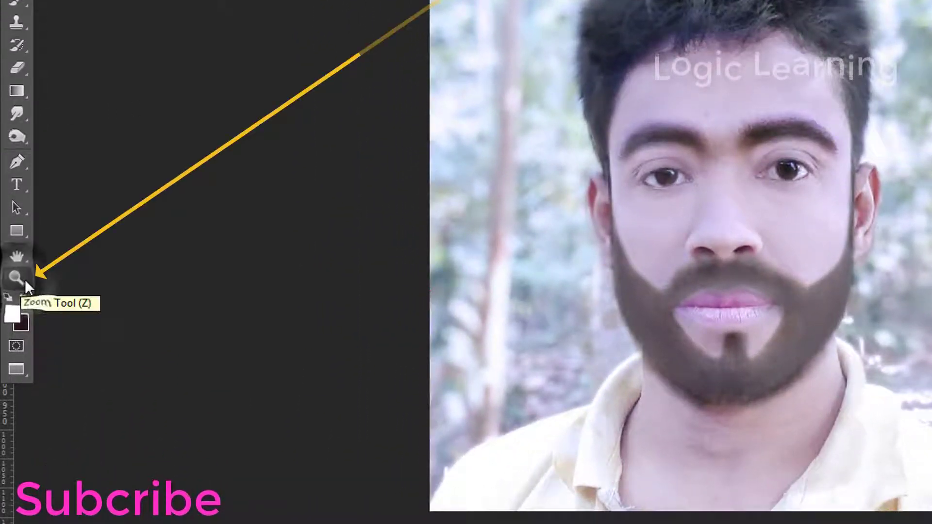
{"action": "left_click", "coordinate": [22, 279]}
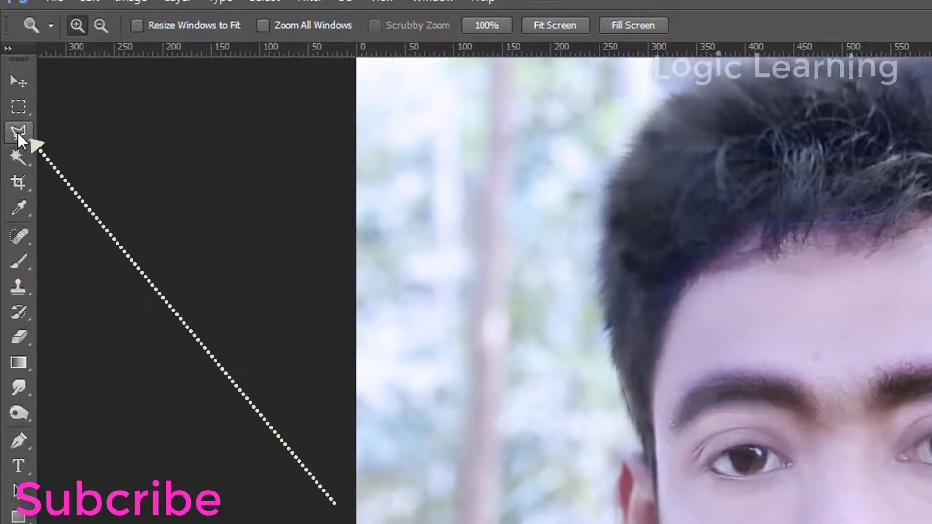
Step: With the Polygonal Lasso, start outlining from the beard's right side up to the right ear
{"action": "left_click", "coordinate": [18, 132]}
{"action": "right_click", "coordinate": [18, 135]}
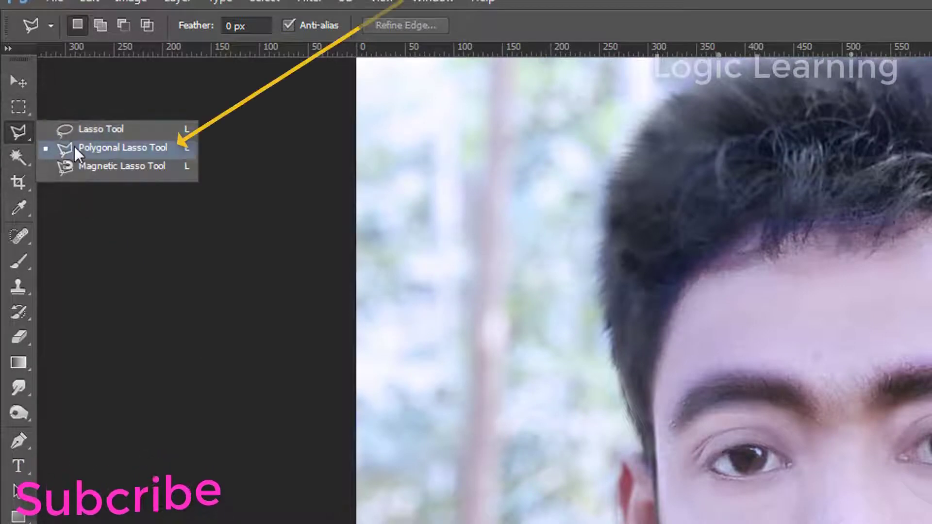
{"action": "left_click", "coordinate": [74, 146]}
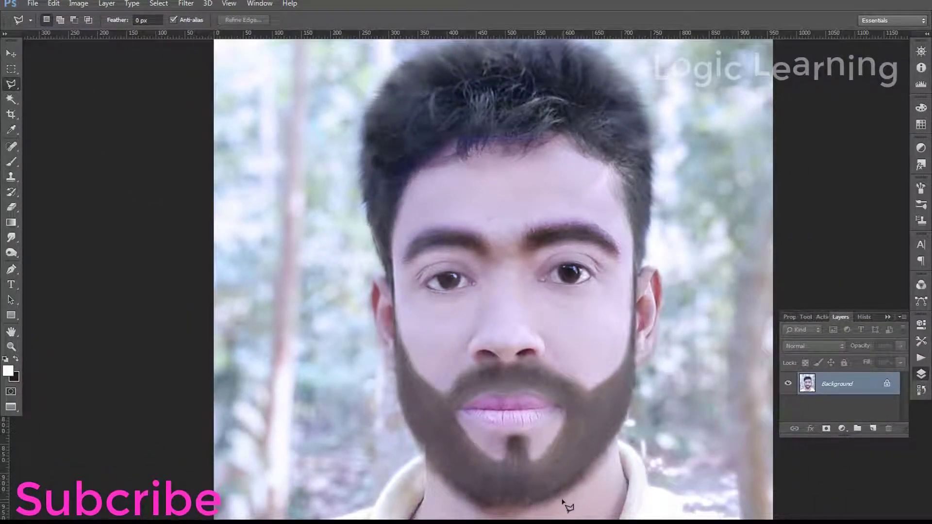
{"action": "left_click", "coordinate": [562, 500]}
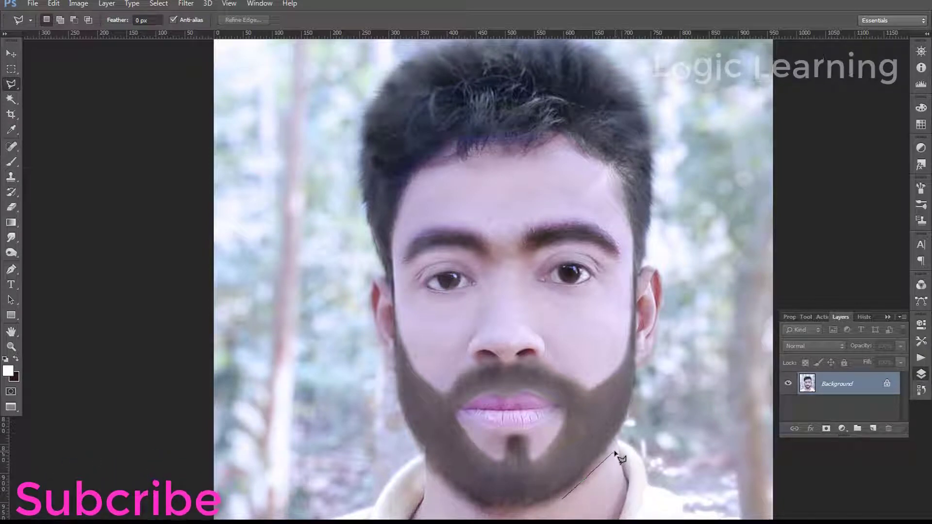
{"action": "left_click", "coordinate": [615, 449]}
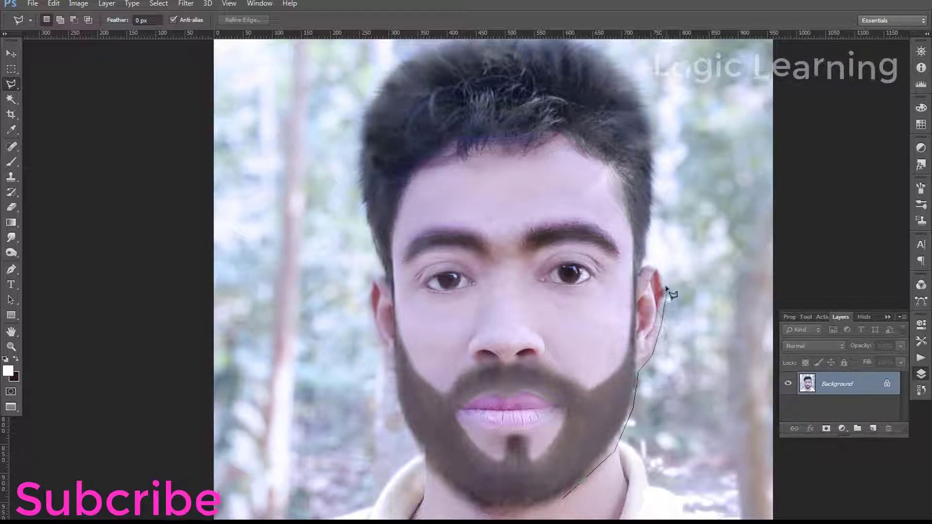
{"action": "left_click", "coordinate": [666, 290]}
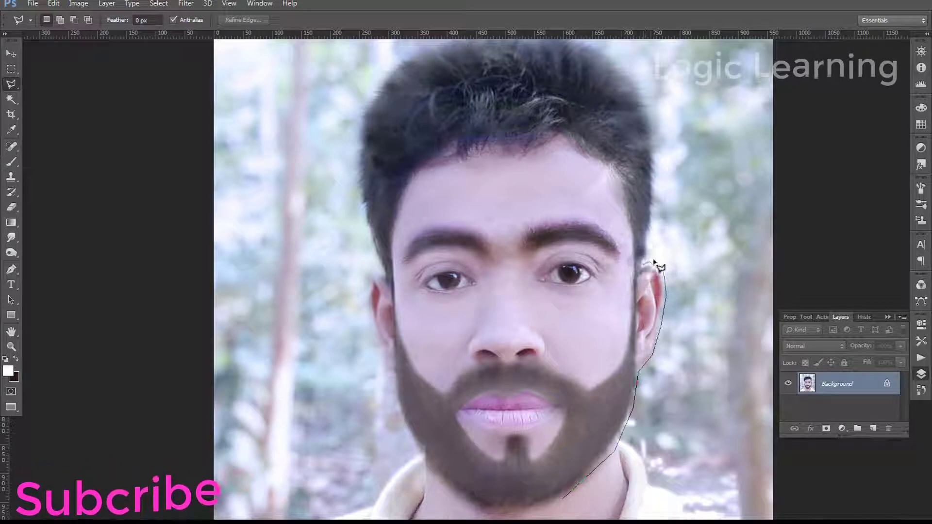
{"action": "left_click", "coordinate": [646, 263]}
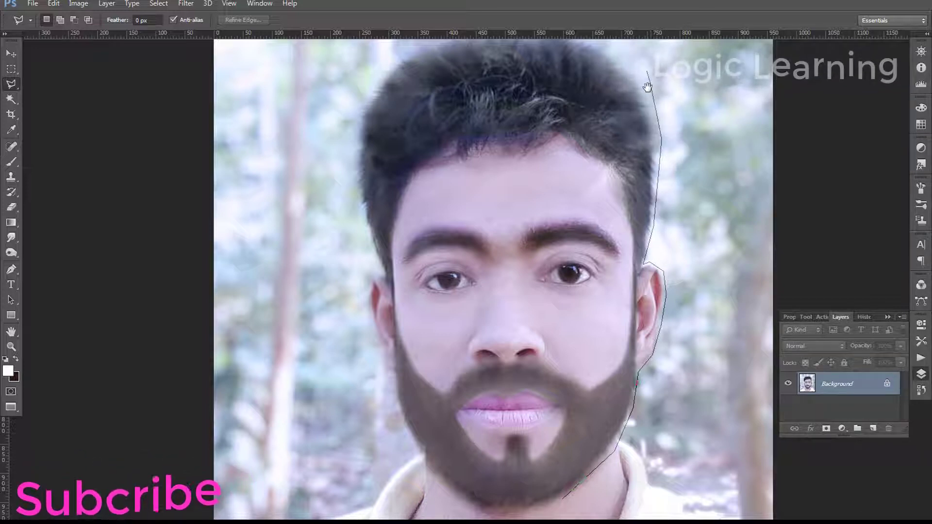
Step: Continue the outline over the top of the hair and down to the left ear
{"action": "left_click_drag", "start_coordinate": [653, 86], "coordinate": [663, 247]}
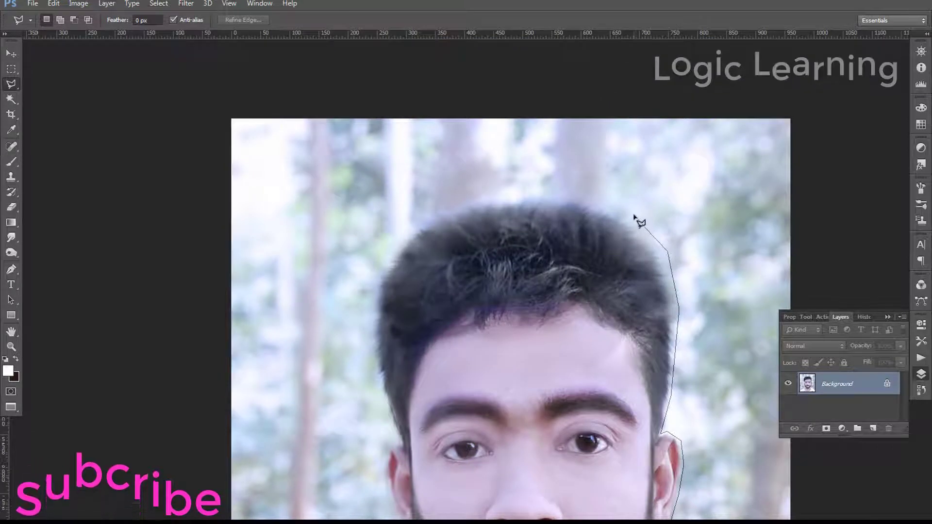
{"action": "left_click", "coordinate": [634, 214]}
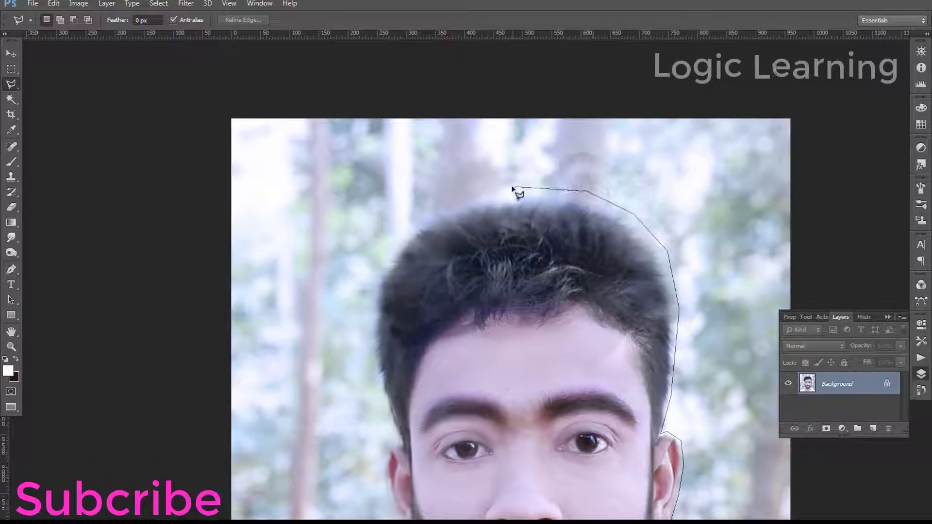
{"action": "left_click", "coordinate": [510, 187]}
{"action": "left_click", "coordinate": [451, 197]}
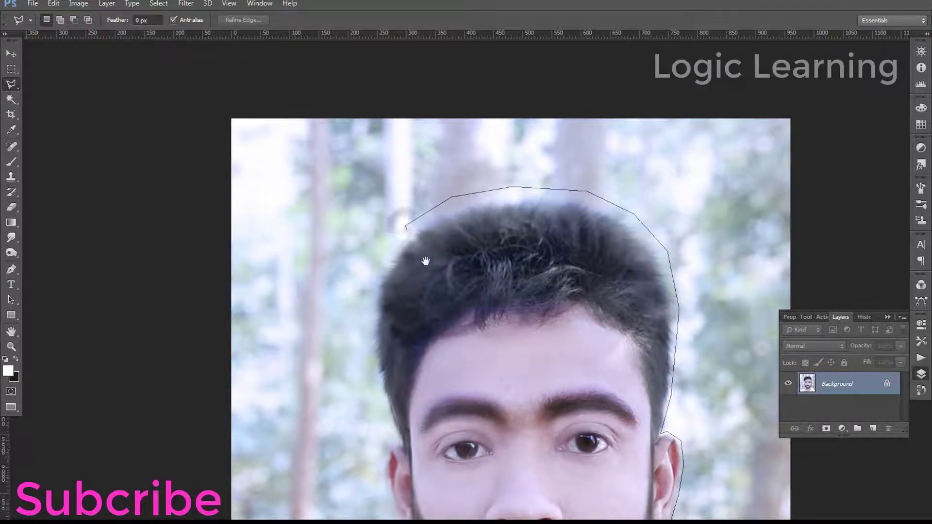
{"action": "left_click_drag", "start_coordinate": [426, 261], "coordinate": [543, 93]}
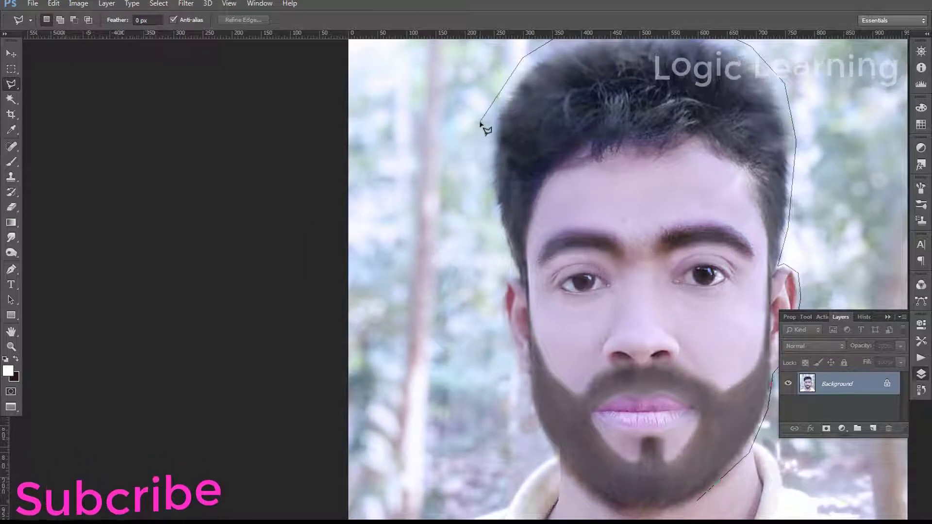
{"action": "left_click", "coordinate": [487, 200]}
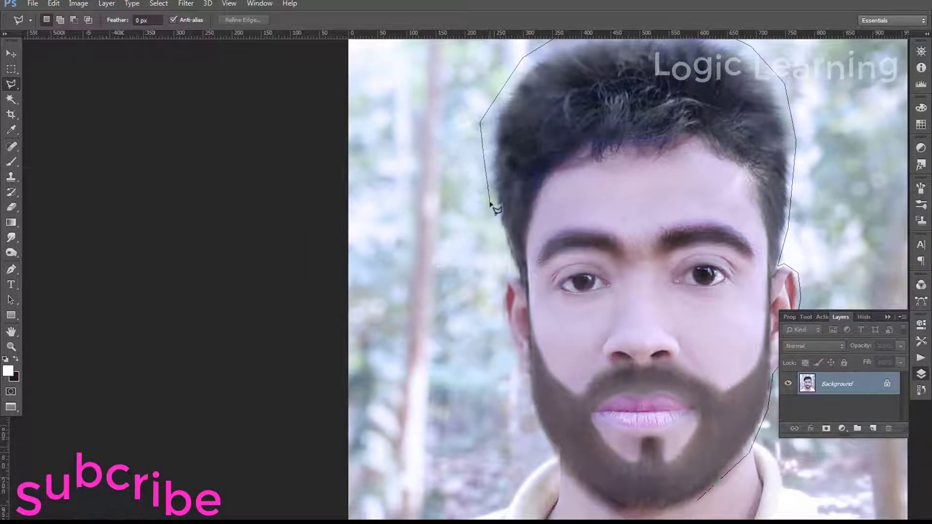
{"action": "left_click", "coordinate": [504, 283]}
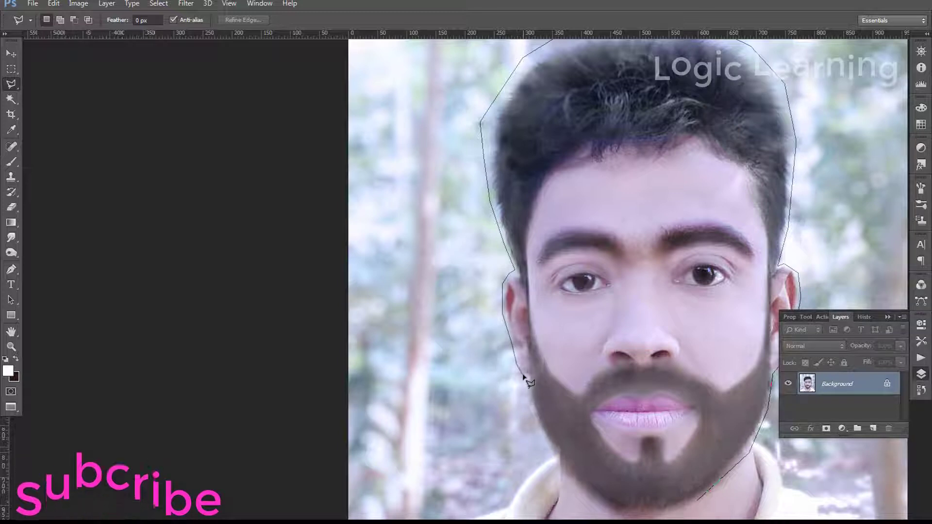
Step: Trace the beard's left edge and bottom, then close the head selection
{"action": "left_click_drag", "start_coordinate": [523, 373], "coordinate": [528, 199]}
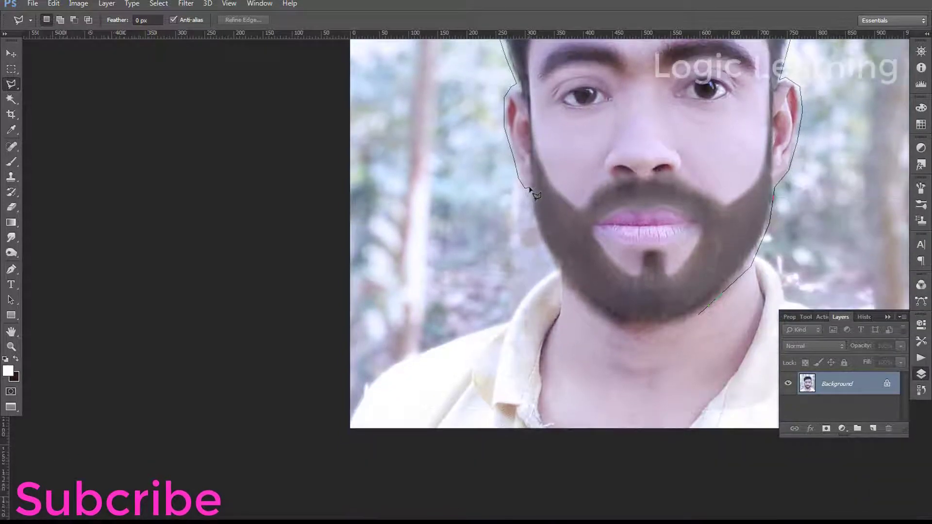
{"action": "left_click", "coordinate": [530, 188]}
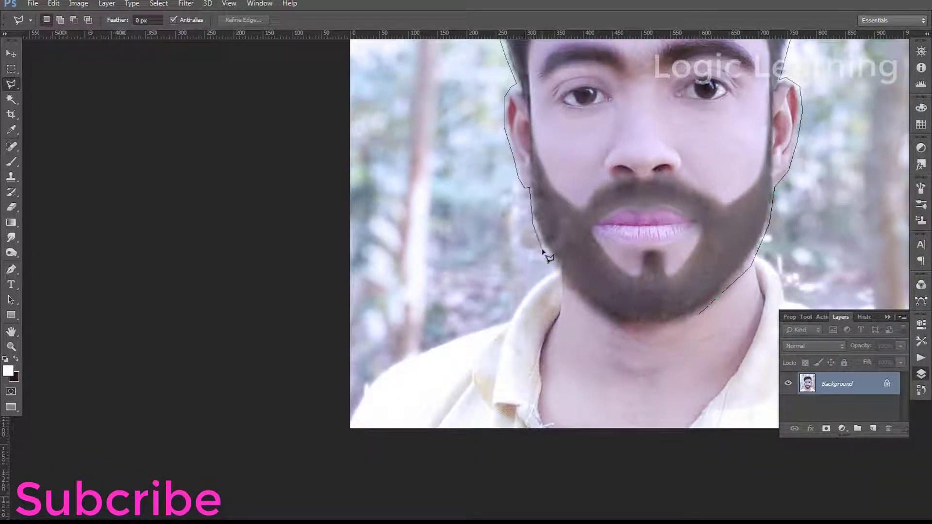
{"action": "left_click", "coordinate": [562, 274]}
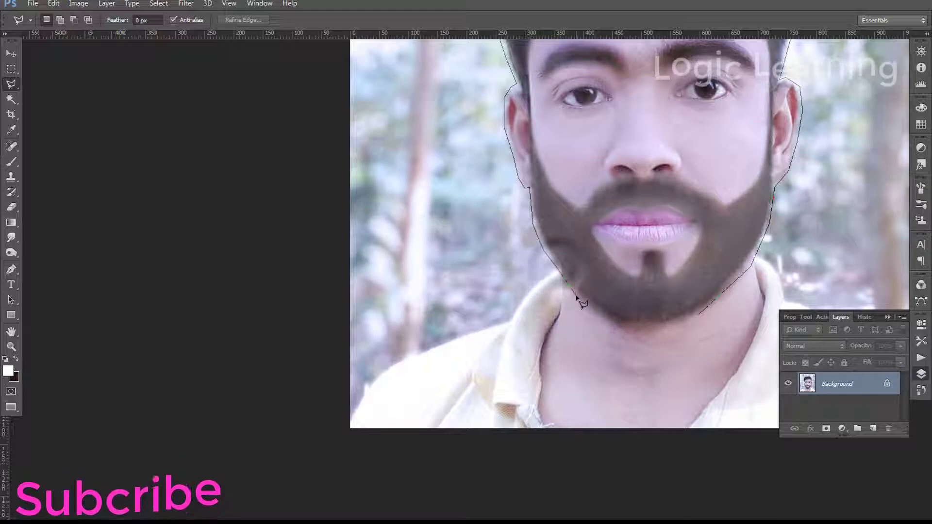
{"action": "left_click", "coordinate": [635, 324]}
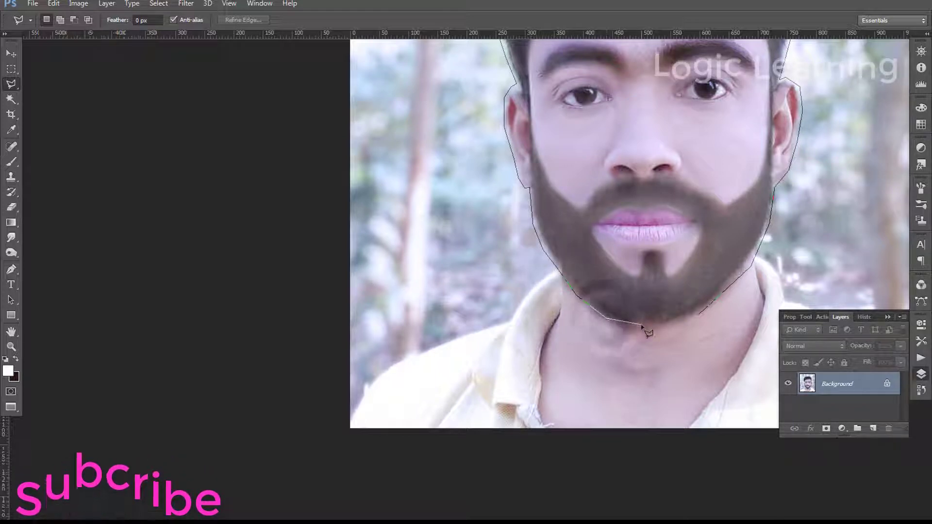
{"action": "left_click", "coordinate": [672, 322]}
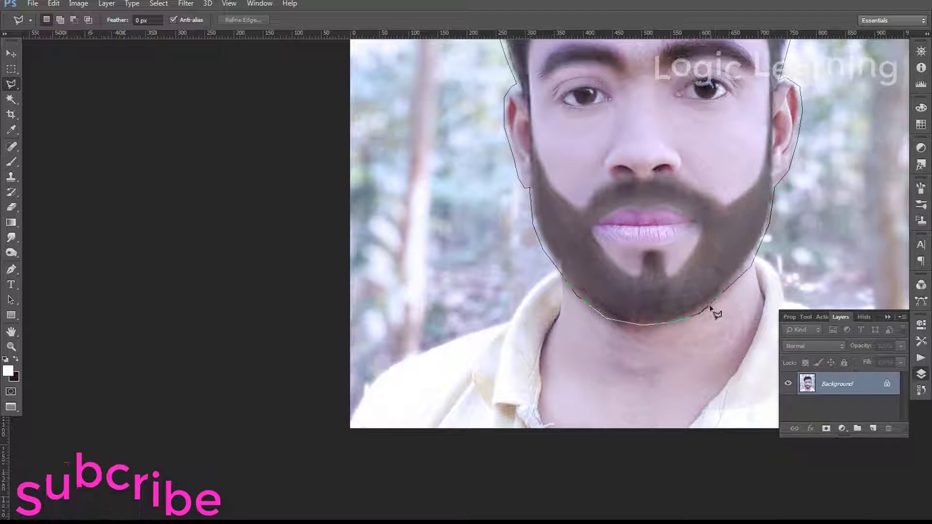
{"action": "double_click", "coordinate": [710, 311]}
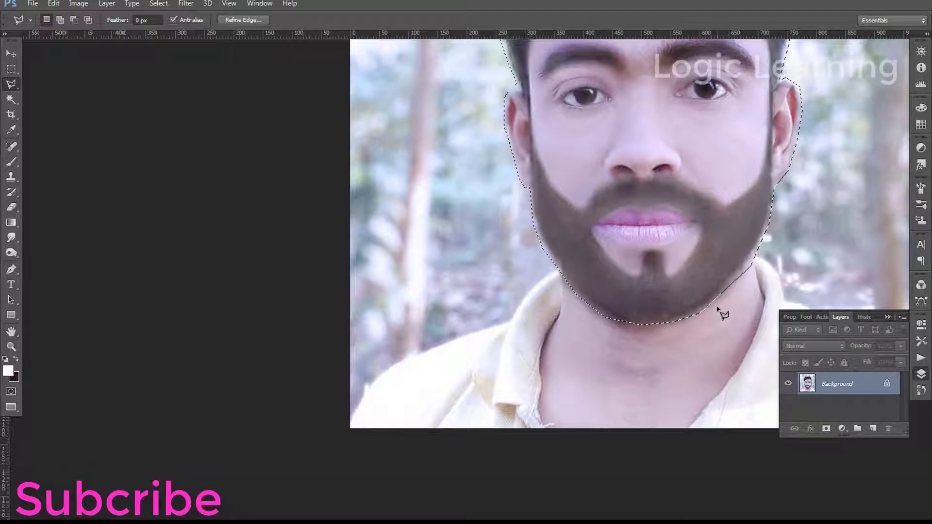
Step: Duplicate the selected head onto a new Layer 1 with Ctrl+J
{"action": "left_click_drag", "start_coordinate": [533, 275], "coordinate": [511, 290]}
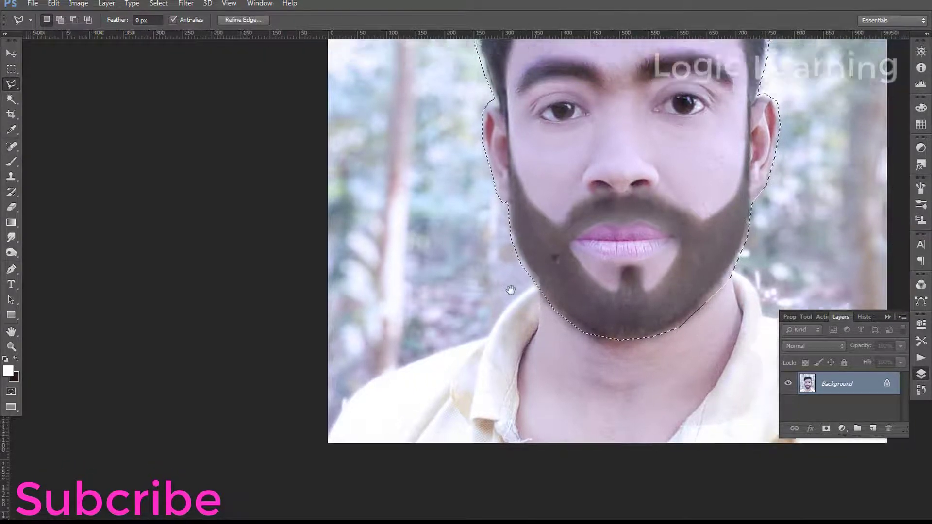
{"action": "scroll", "coordinate": [511, 289], "scroll_direction": "right", "scroll_amount": 5}
{"action": "scroll", "coordinate": [511, 290], "scroll_direction": "up", "scroll_amount": 4}
{"action": "scroll", "coordinate": [541, 291], "scroll_direction": "up", "scroll_amount": 2}
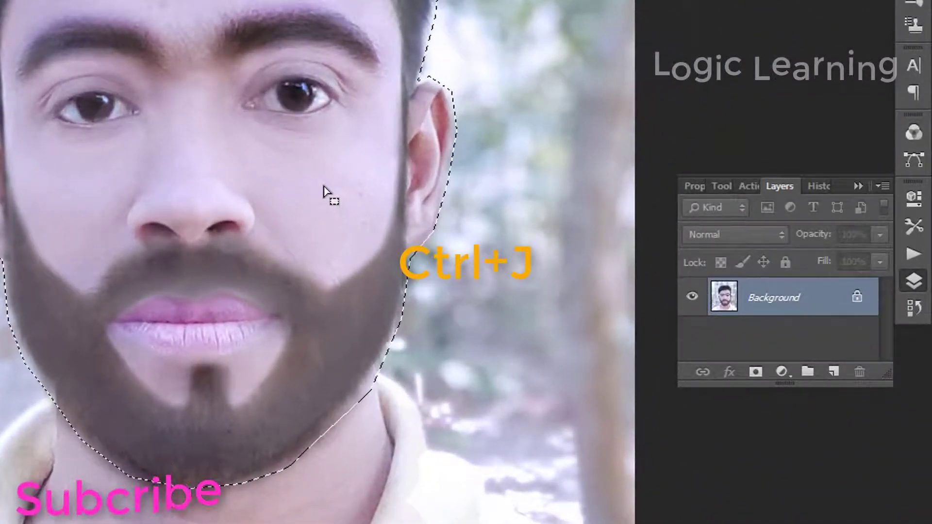
{"action": "key", "text": "ctrl+j"}
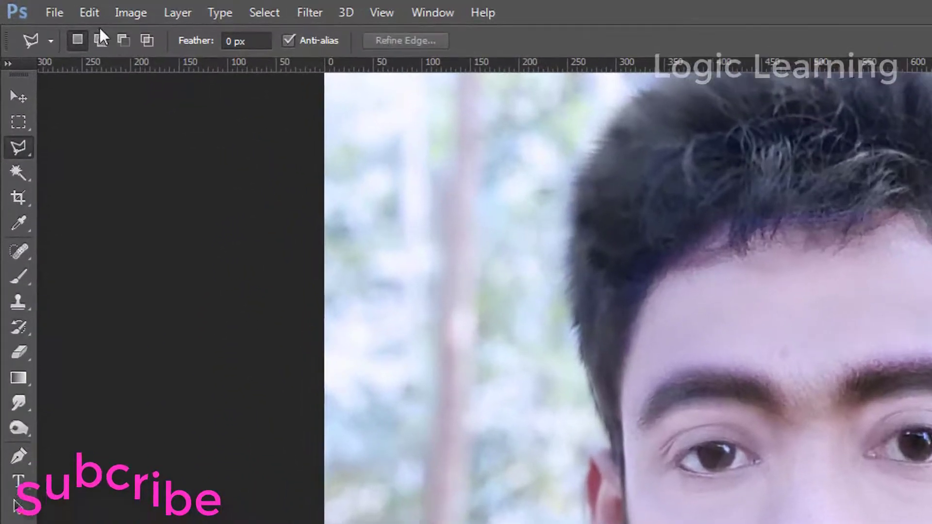
Step: Apply a Threshold adjustment at level 136 to the copied head layer
{"action": "left_click", "coordinate": [119, 12]}
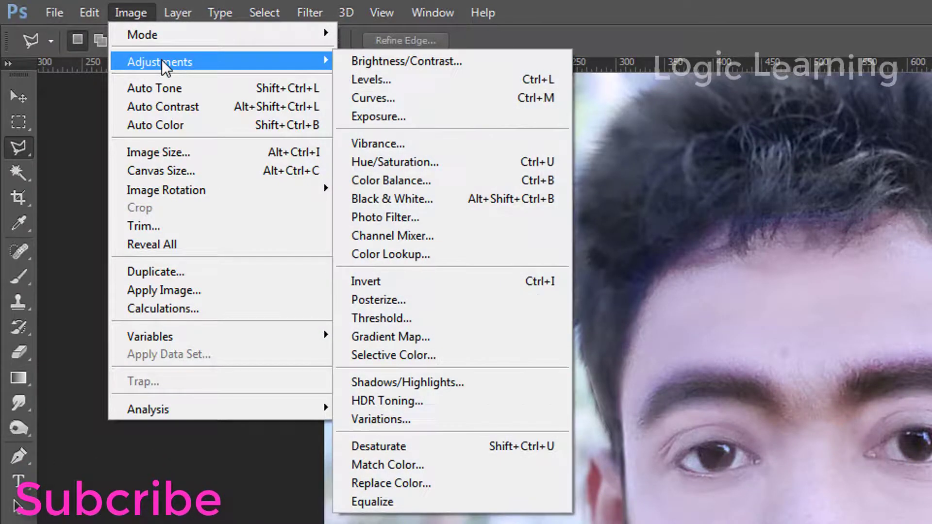
{"action": "mouse_move", "coordinate": [159, 63]}
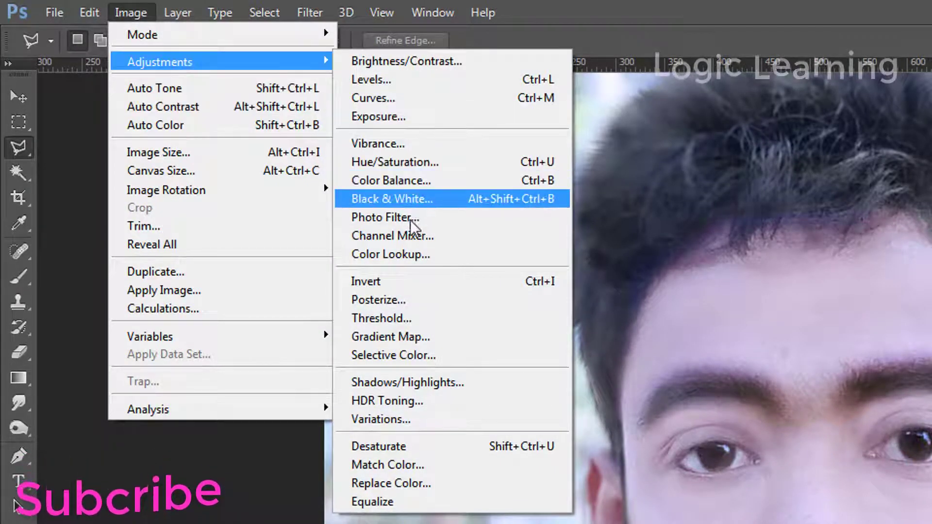
{"action": "left_click", "coordinate": [413, 319]}
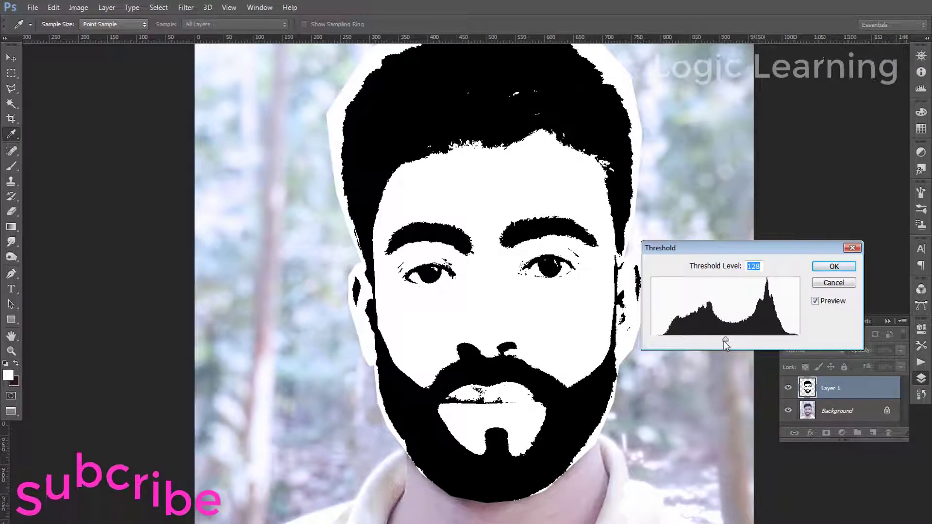
{"action": "left_click_drag", "start_coordinate": [724, 341], "coordinate": [732, 340]}
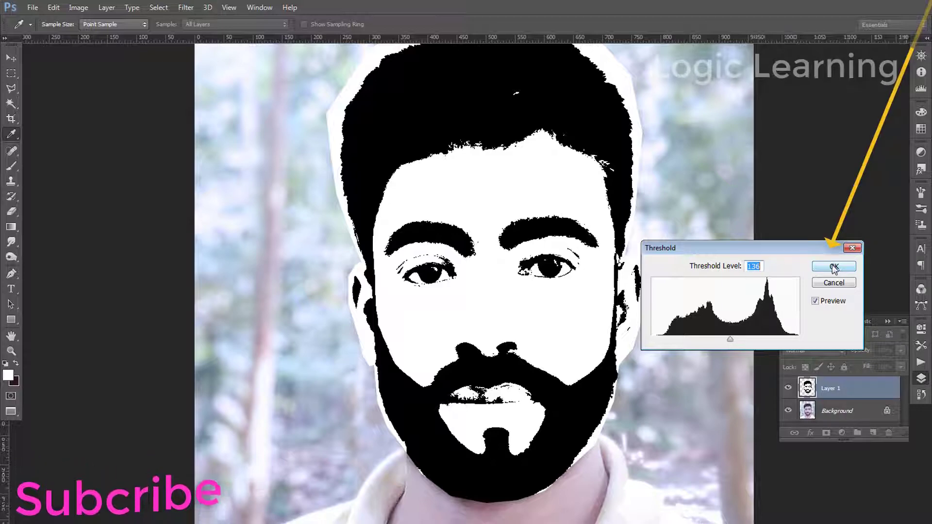
{"action": "left_click", "coordinate": [834, 267]}
{"action": "key", "text": "l"}
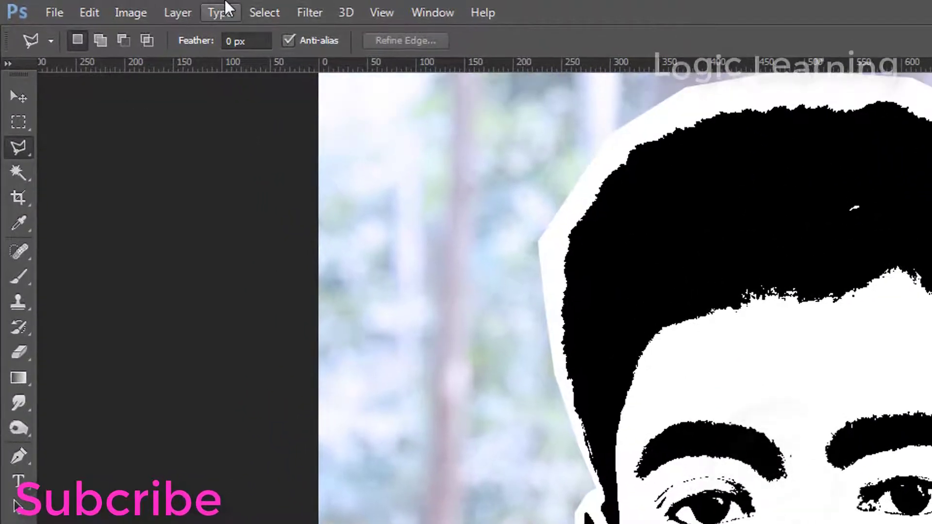
Step: Select the stencil's white areas using Color Range with Fuzziness 0
{"action": "left_click", "coordinate": [272, 10]}
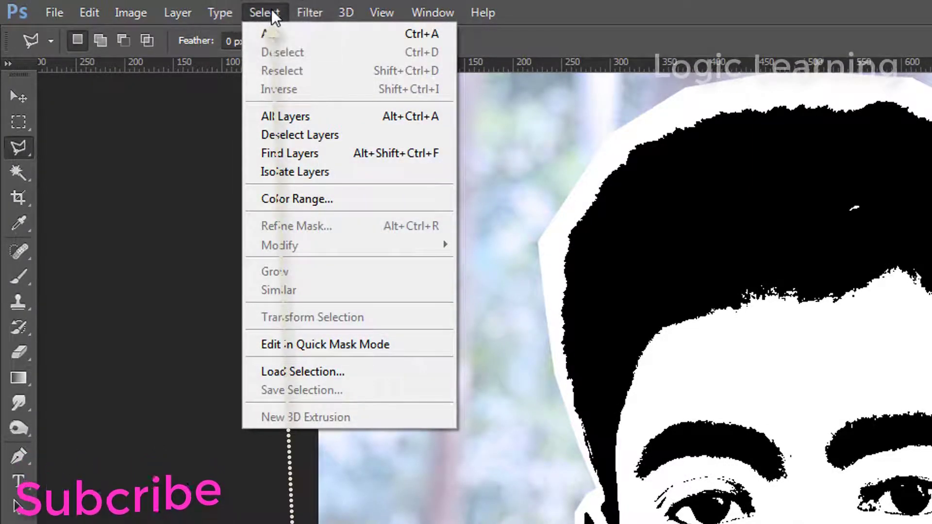
{"action": "left_click", "coordinate": [335, 200]}
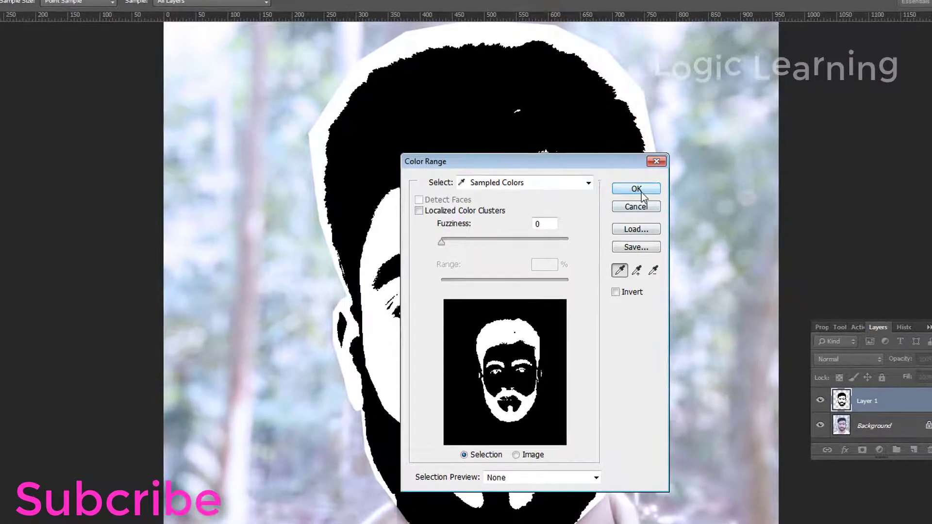
{"action": "left_click", "coordinate": [636, 189]}
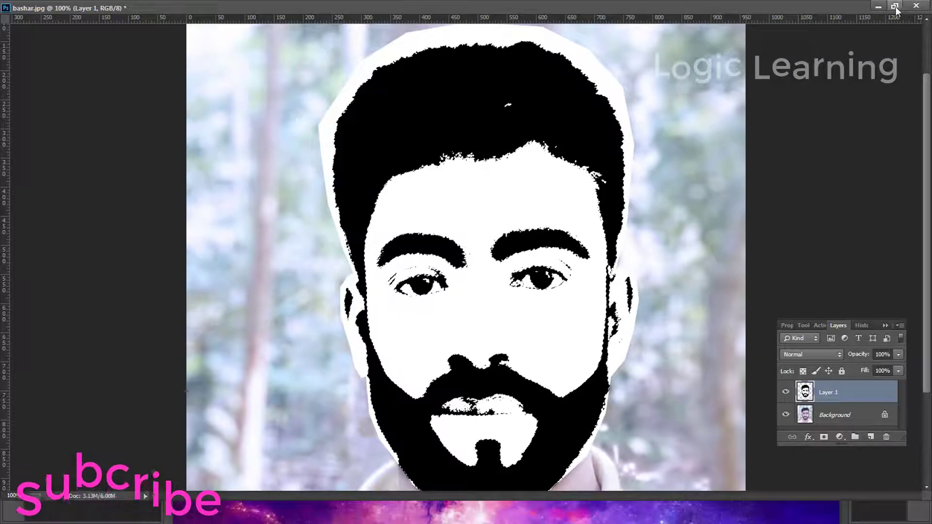
Step: Create a new white 1600×900 px document beside the restored portrait window
{"action": "left_click", "coordinate": [895, 7]}
{"action": "left_click_drag", "start_coordinate": [526, 55], "coordinate": [286, 87]}
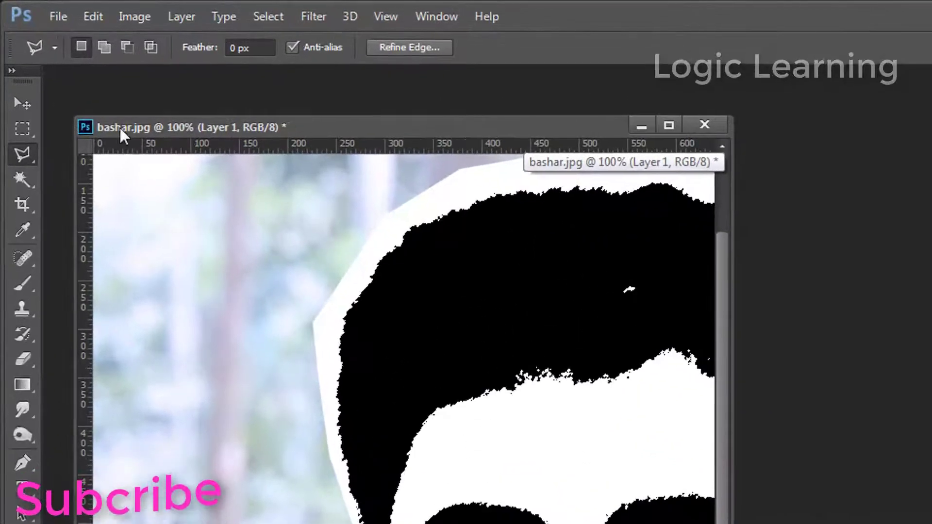
{"action": "left_click", "coordinate": [48, 13]}
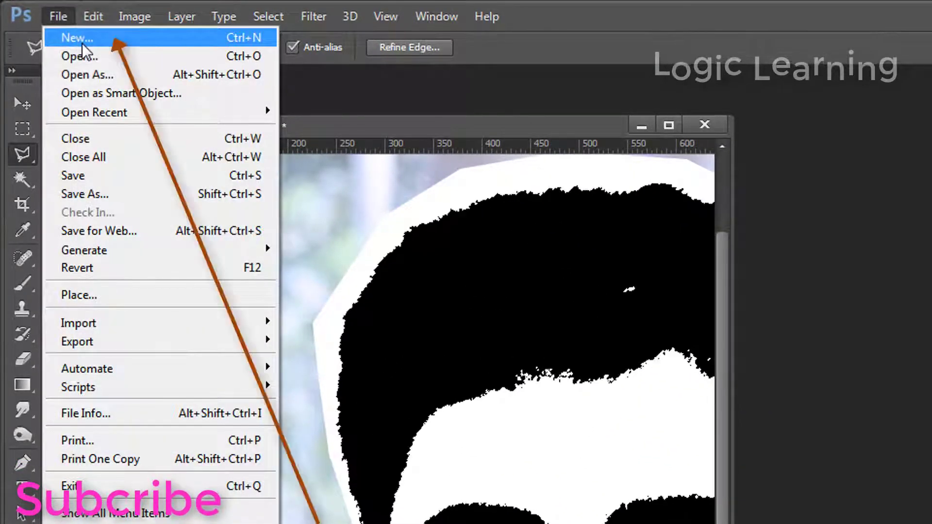
{"action": "left_click", "coordinate": [83, 43]}
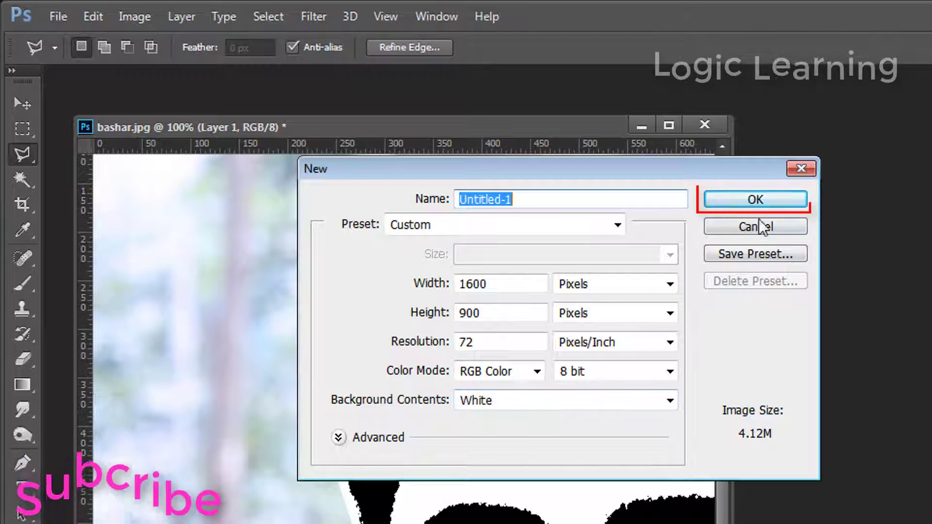
{"action": "left_click", "coordinate": [760, 202]}
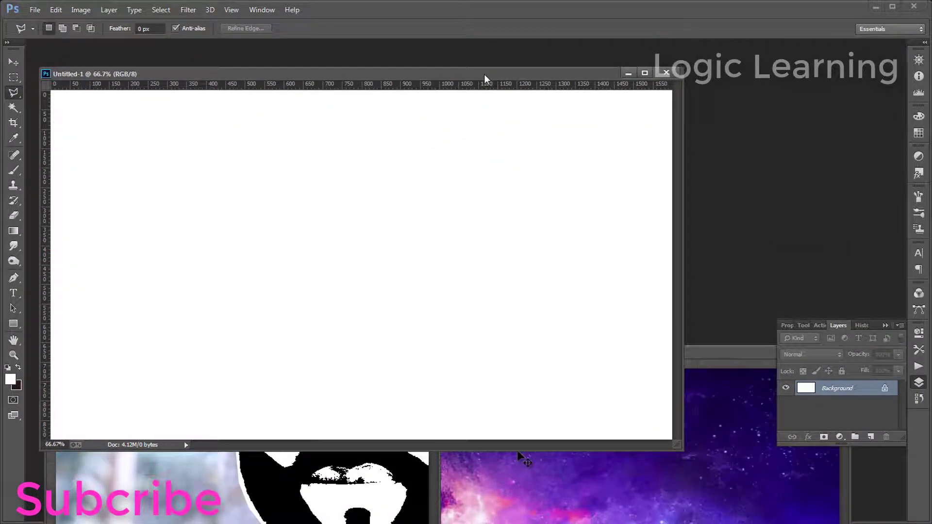
{"action": "left_click_drag", "start_coordinate": [484, 74], "coordinate": [580, 90]}
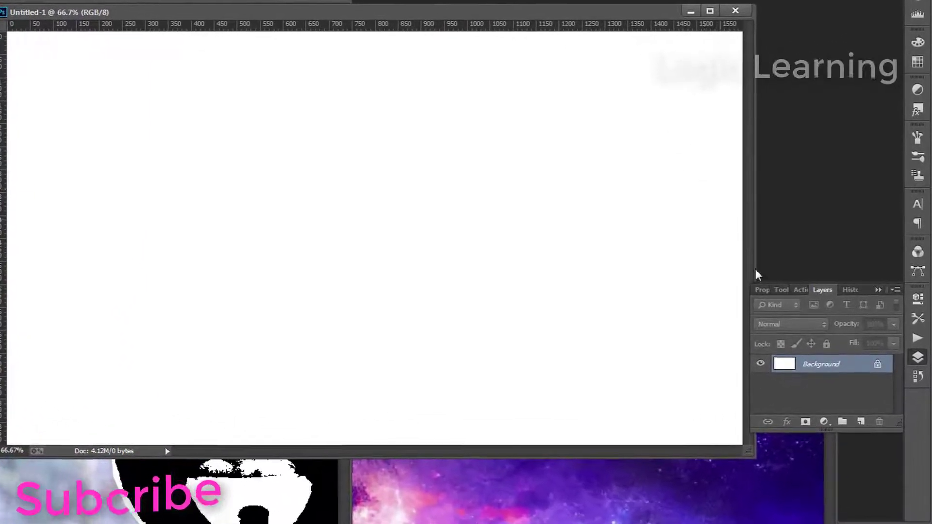
{"action": "left_click", "coordinate": [833, 423]}
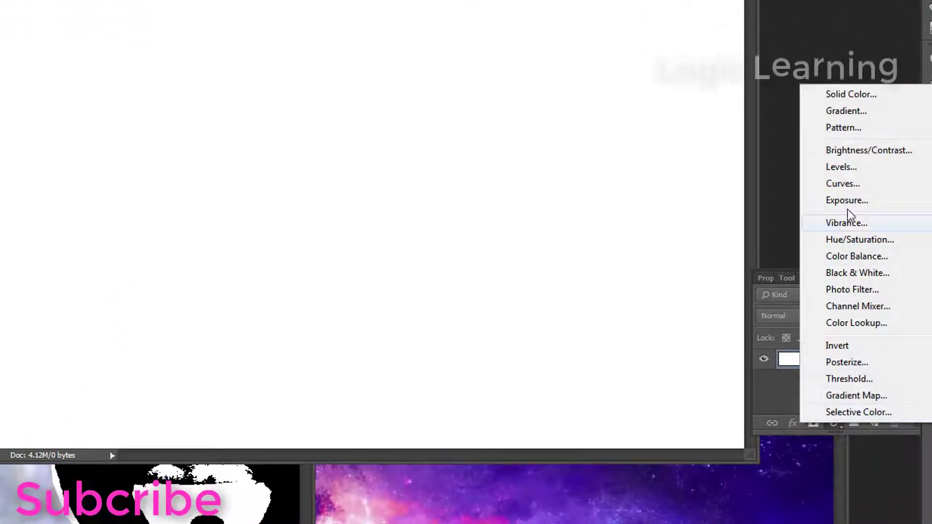
Step: Add a reversed Black, White radial gradient fill layer at 337% scale
{"action": "left_click", "coordinate": [847, 112]}
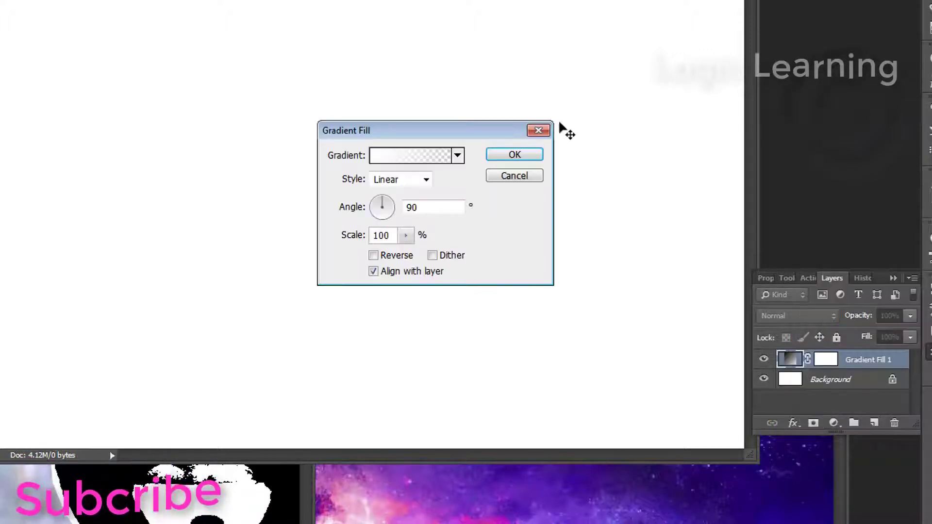
{"action": "left_click", "coordinate": [458, 156]}
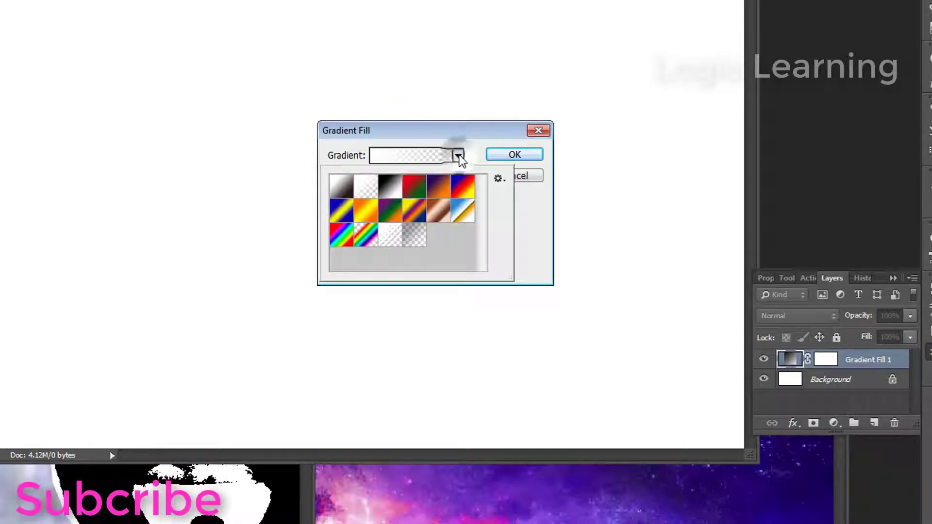
{"action": "left_click", "coordinate": [389, 188]}
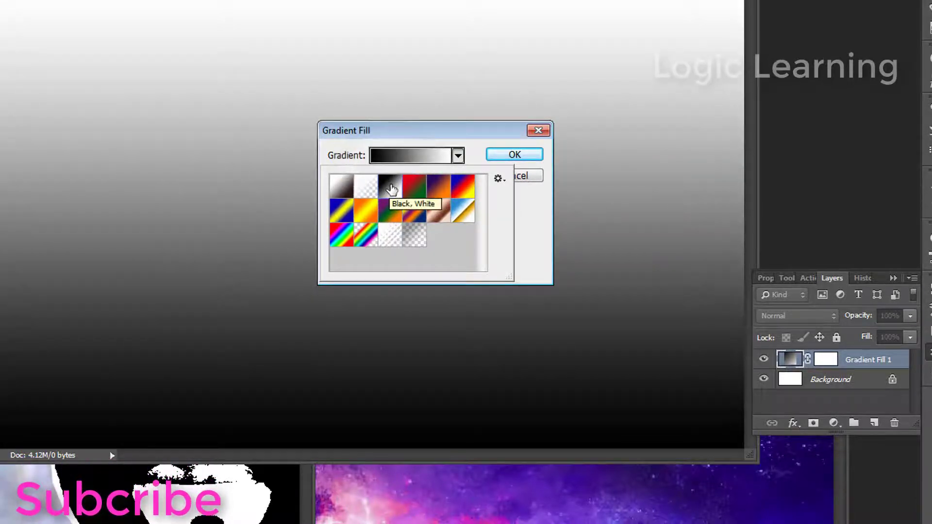
{"action": "left_click", "coordinate": [518, 207]}
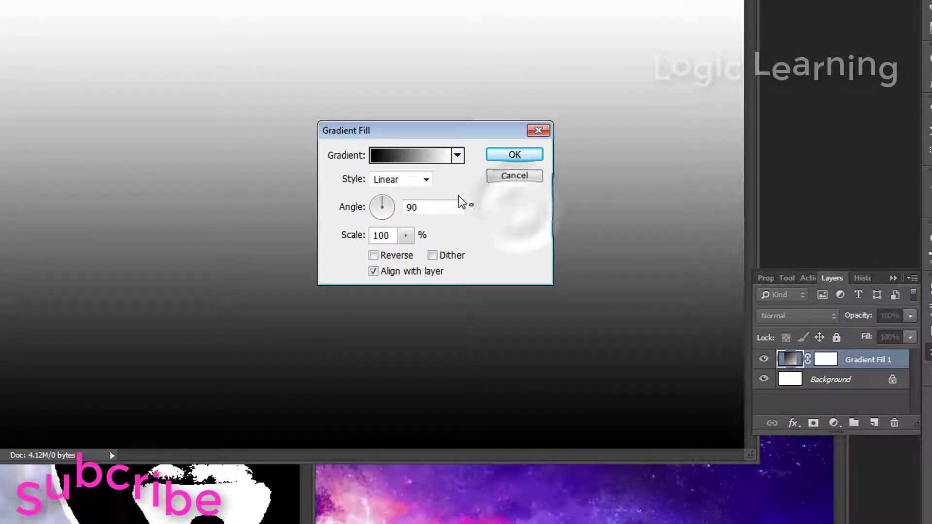
{"action": "left_click", "coordinate": [425, 181]}
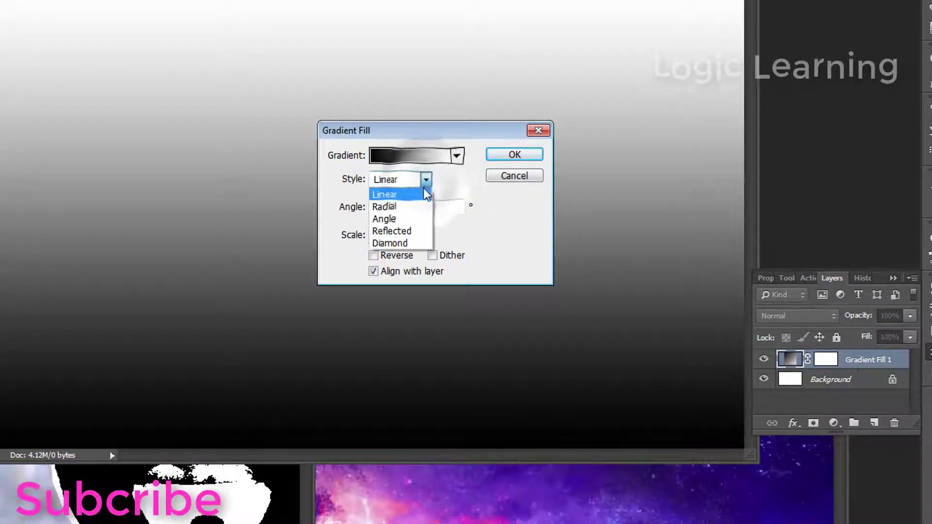
{"action": "left_click", "coordinate": [412, 205]}
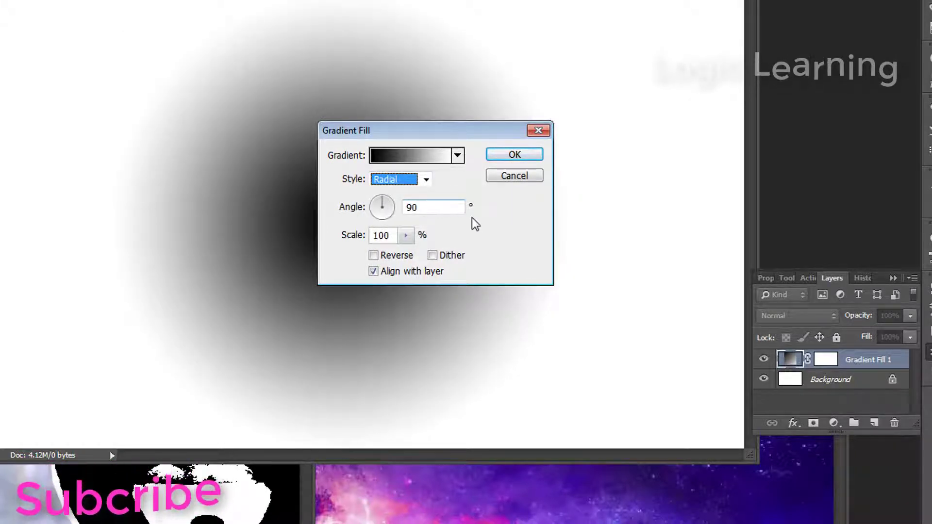
{"action": "left_click", "coordinate": [377, 257]}
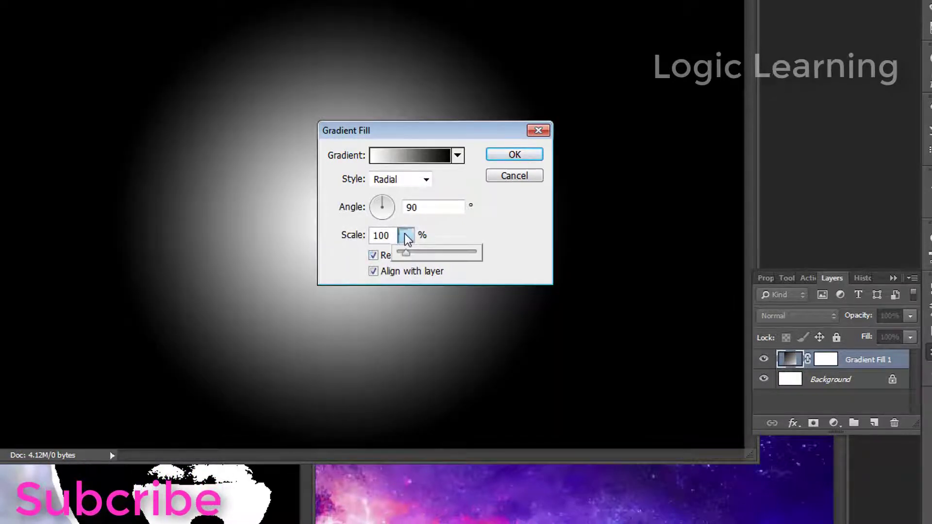
{"action": "left_click_drag", "start_coordinate": [406, 238], "coordinate": [423, 252]}
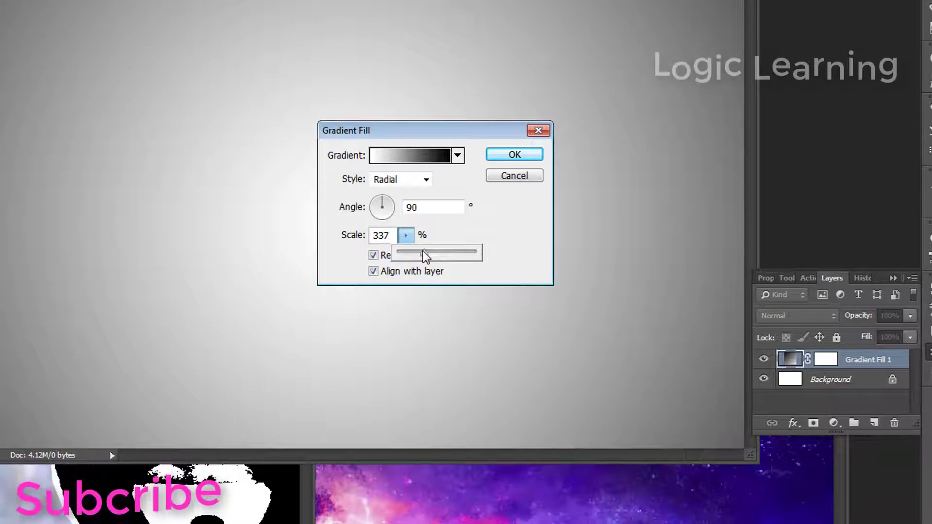
{"action": "left_click", "coordinate": [514, 155]}
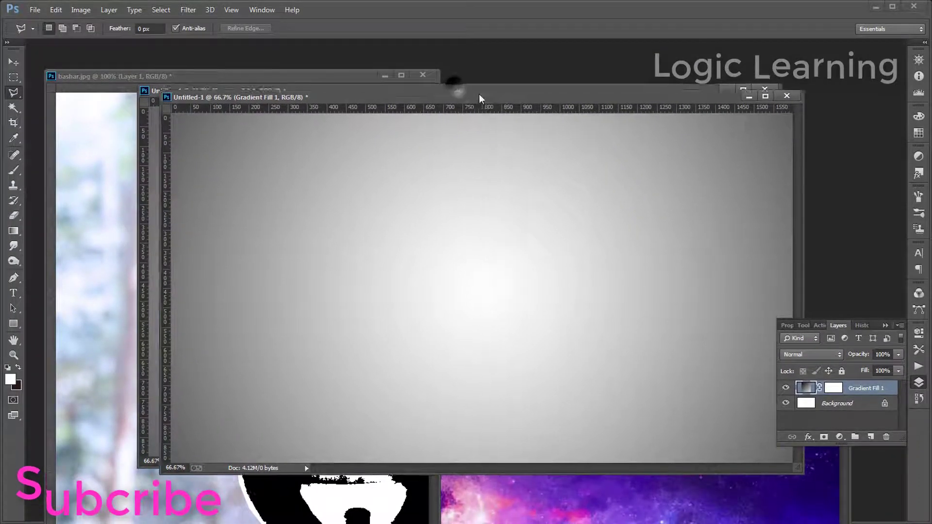
Step: Drag the Layer 1 head stencil from bashar.jpg into the Untitled-1 gradient document
{"action": "left_click_drag", "start_coordinate": [457, 92], "coordinate": [520, 115]}
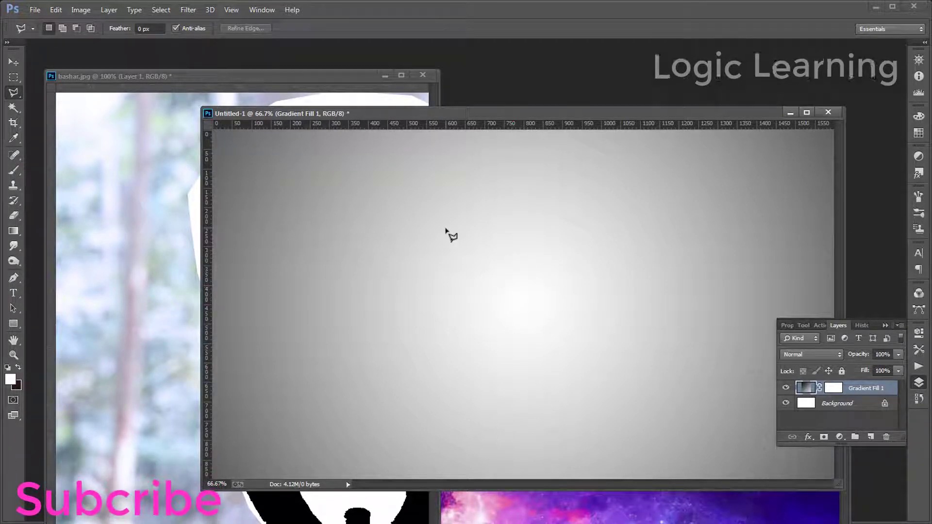
{"action": "left_click", "coordinate": [325, 73]}
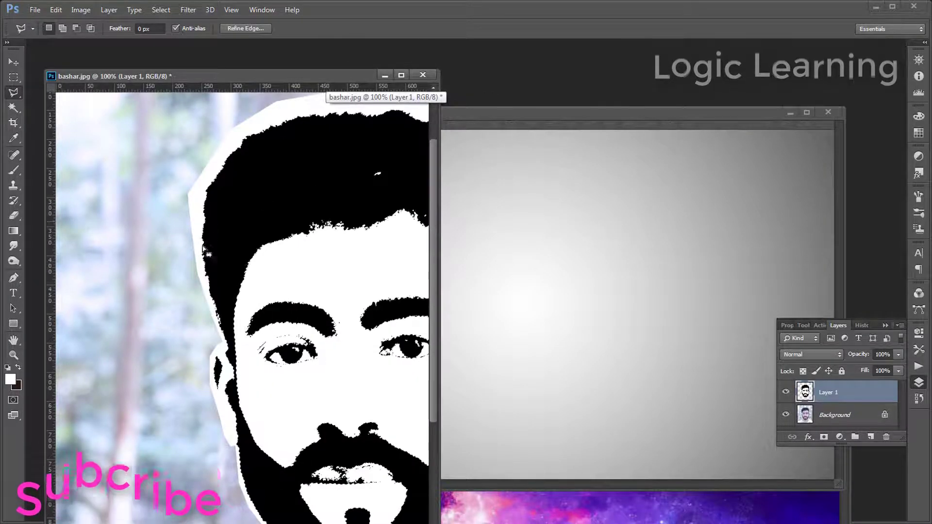
{"action": "left_click", "coordinate": [13, 62]}
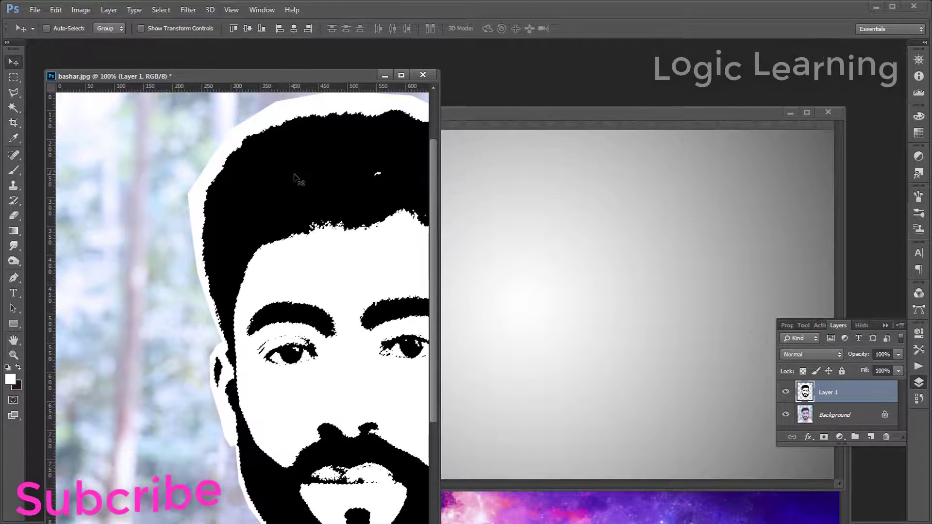
{"action": "mouse_move", "coordinate": [297, 177]}
{"action": "left_mouse_down"}
{"action": "mouse_move", "coordinate": [209, 194]}
{"action": "mouse_move", "coordinate": [584, 290]}
{"action": "left_mouse_up"}
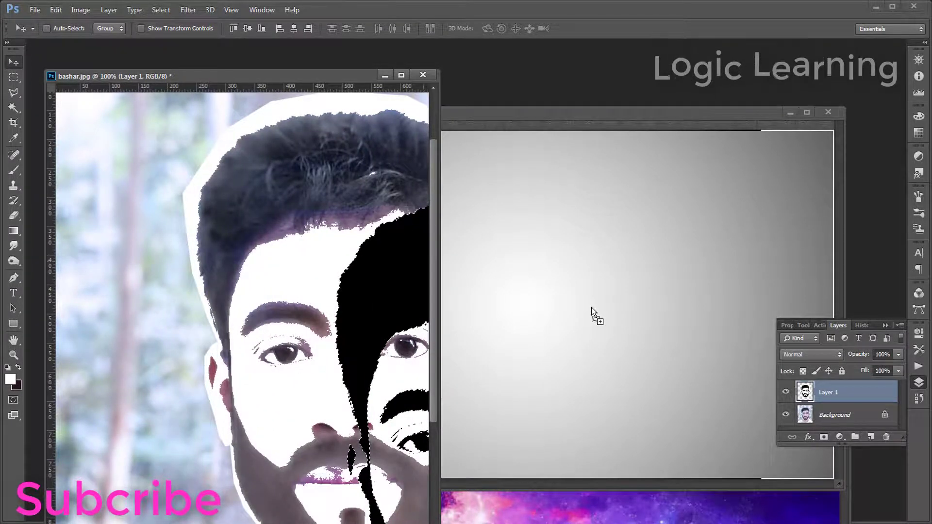
{"action": "mouse_move", "coordinate": [584, 290]}
{"action": "left_mouse_down"}
{"action": "mouse_move", "coordinate": [592, 307]}
{"action": "mouse_move", "coordinate": [542, 201]}
{"action": "left_mouse_up"}
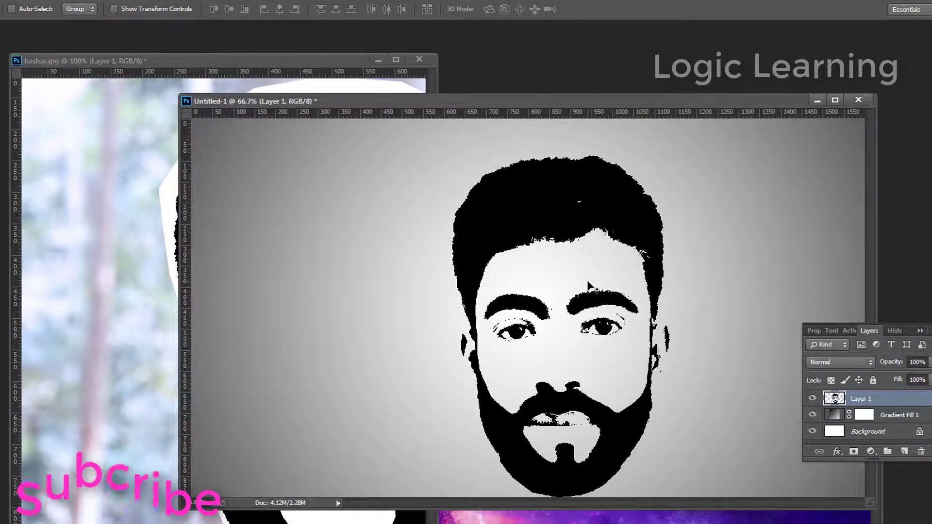
Step: Zoom out, nudge the stencil, and try resizing it, undoing the distorted results
{"action": "left_click", "coordinate": [623, 284], "text": "alt"}
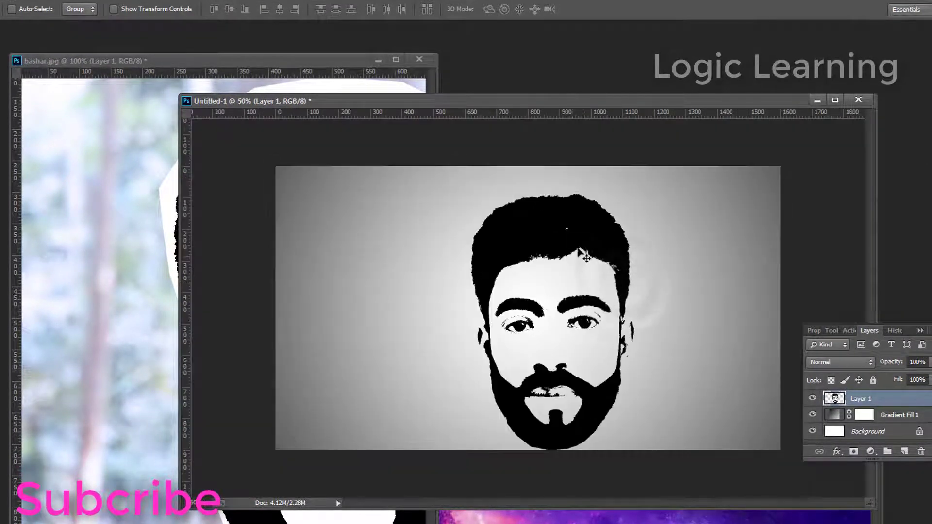
{"action": "mouse_move", "coordinate": [556, 229]}
{"action": "left_mouse_down"}
{"action": "mouse_move", "coordinate": [551, 218]}
{"action": "mouse_move", "coordinate": [533, 224]}
{"action": "left_mouse_up"}
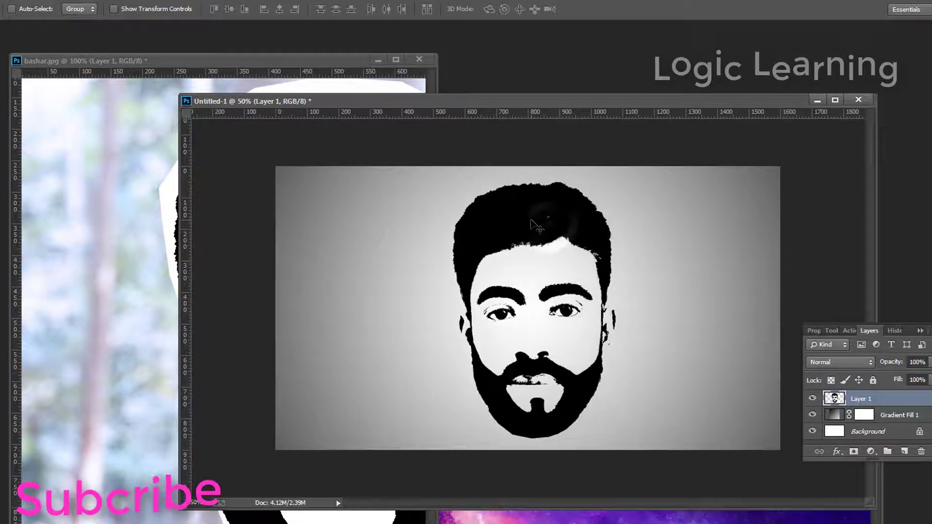
{"action": "key", "text": "ctrl+t"}
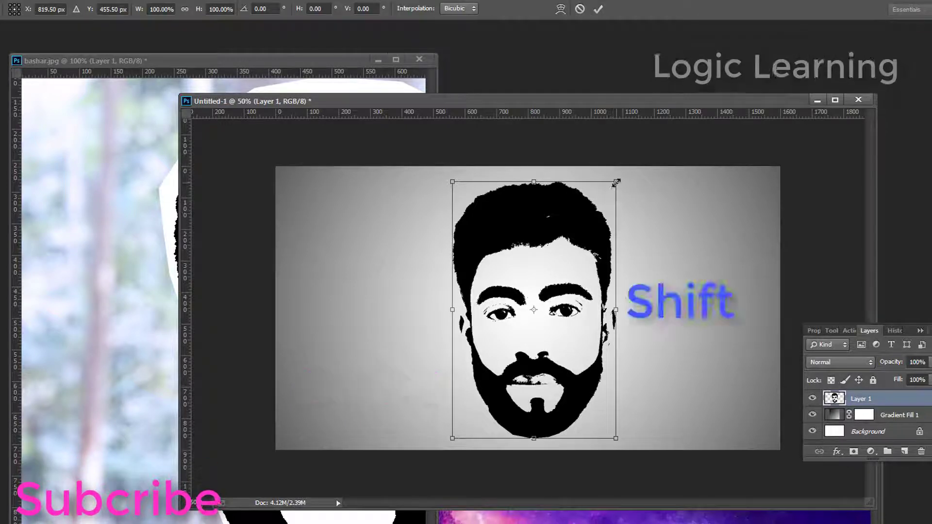
{"action": "left_click_drag", "start_coordinate": [615, 183], "coordinate": [561, 262]}
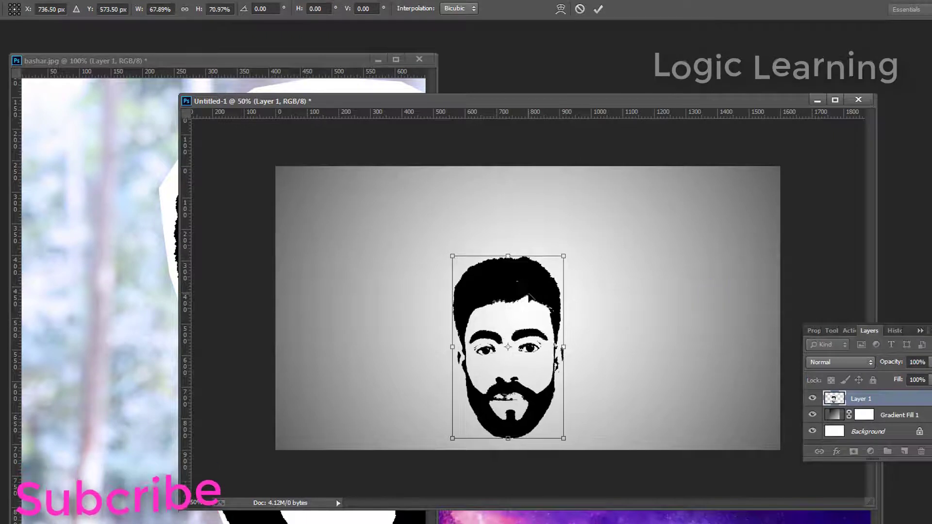
{"action": "key", "text": "Escape"}
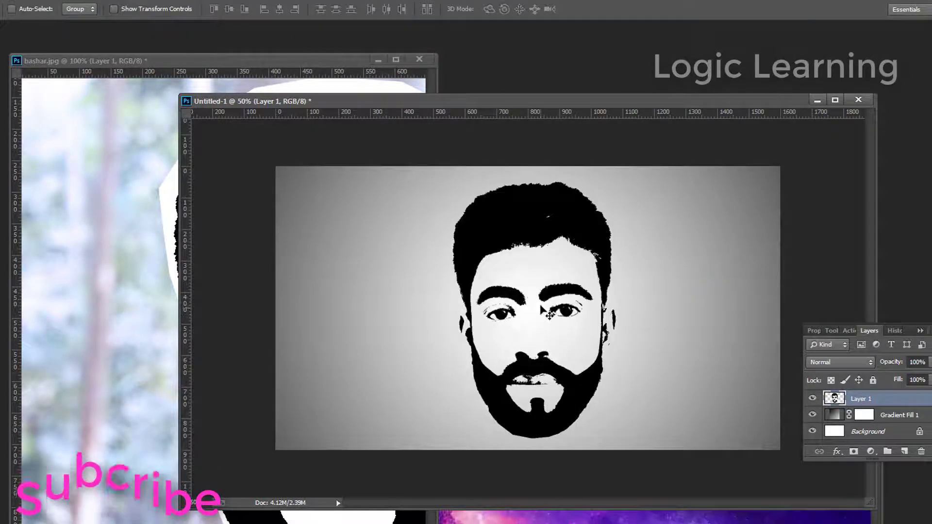
{"action": "key", "text": "ctrl+t"}
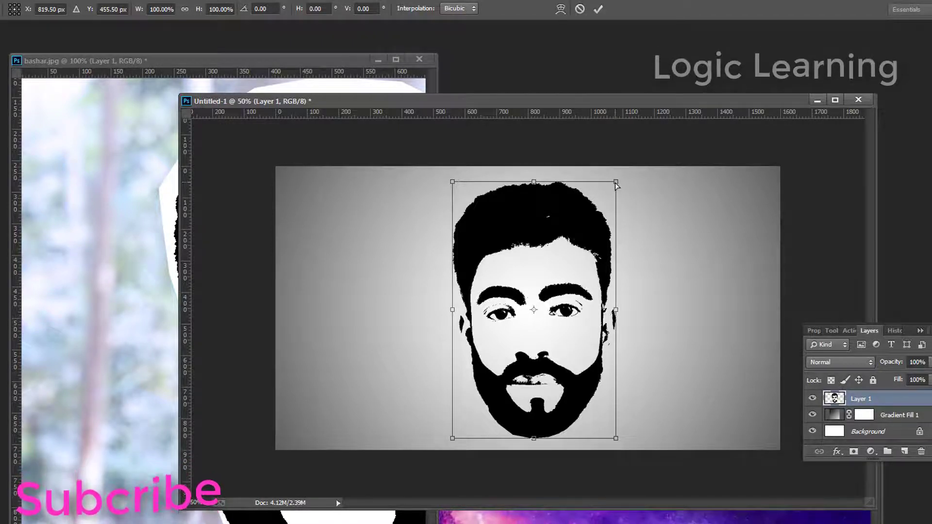
{"action": "mouse_move", "coordinate": [615, 182]}
{"action": "left_mouse_down"}
{"action": "mouse_move", "coordinate": [597, 214]}
{"action": "mouse_move", "coordinate": [602, 198]}
{"action": "left_mouse_up"}
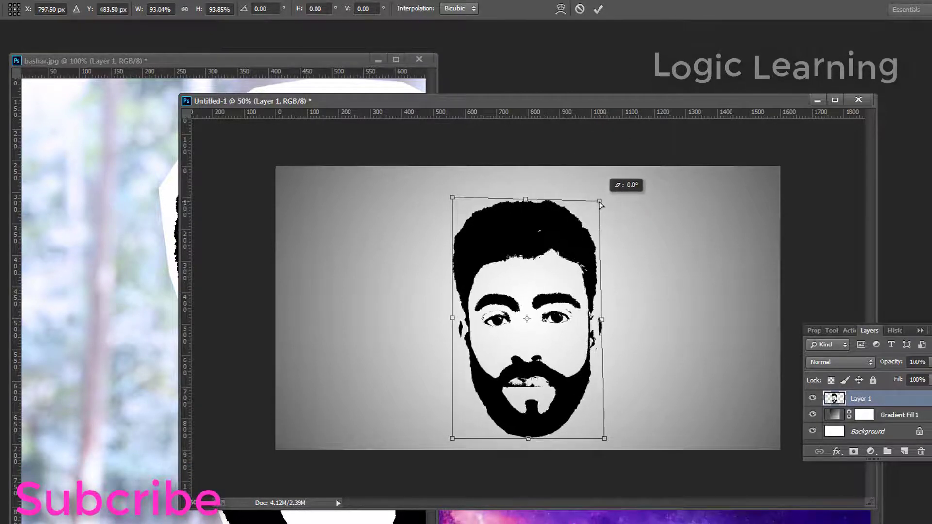
{"action": "key", "text": "Return"}
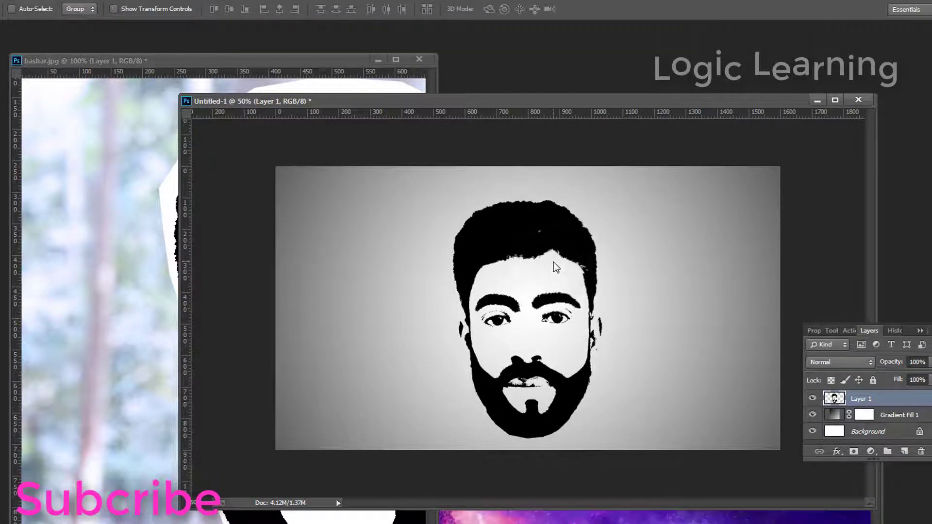
{"action": "key", "text": "ctrl+z"}
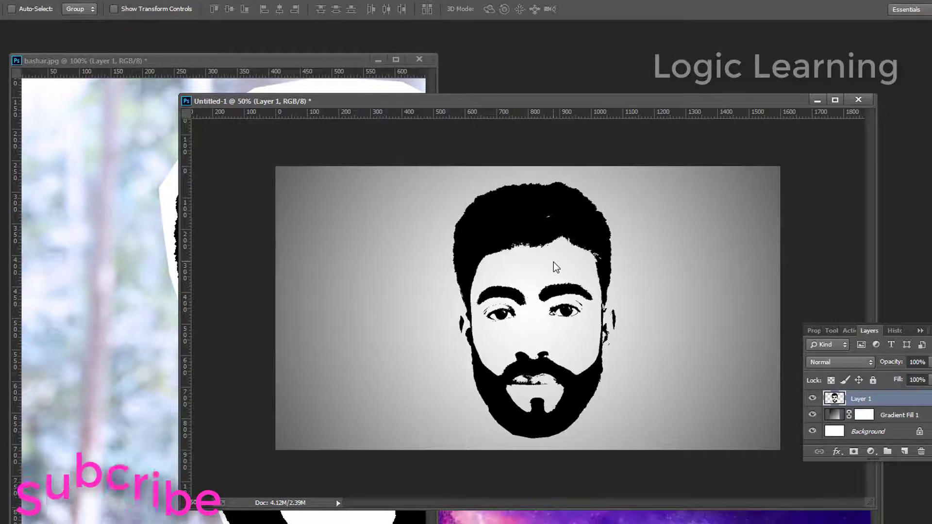
Step: Scale the face stencil to about 73% and centre it on the canvas
{"action": "key", "text": "ctrl+t"}
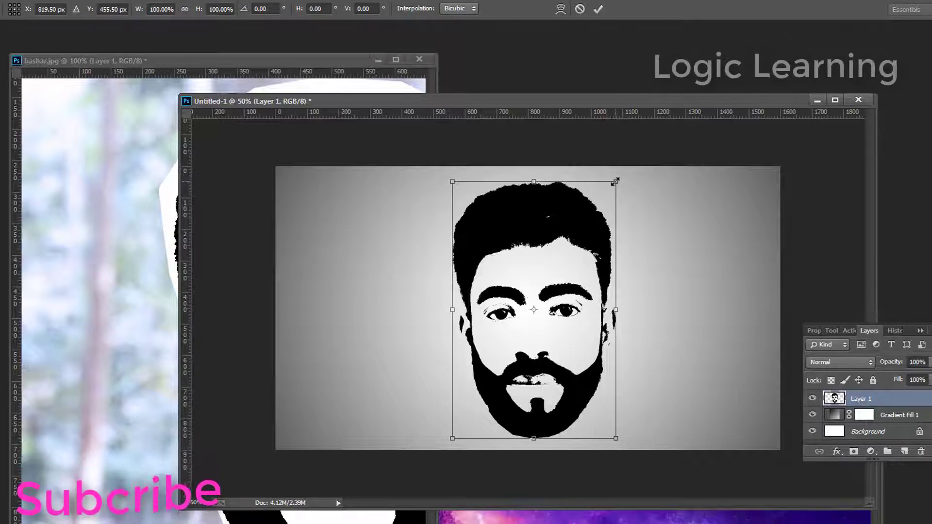
{"action": "left_click_drag", "start_coordinate": [613, 185], "coordinate": [537, 293]}
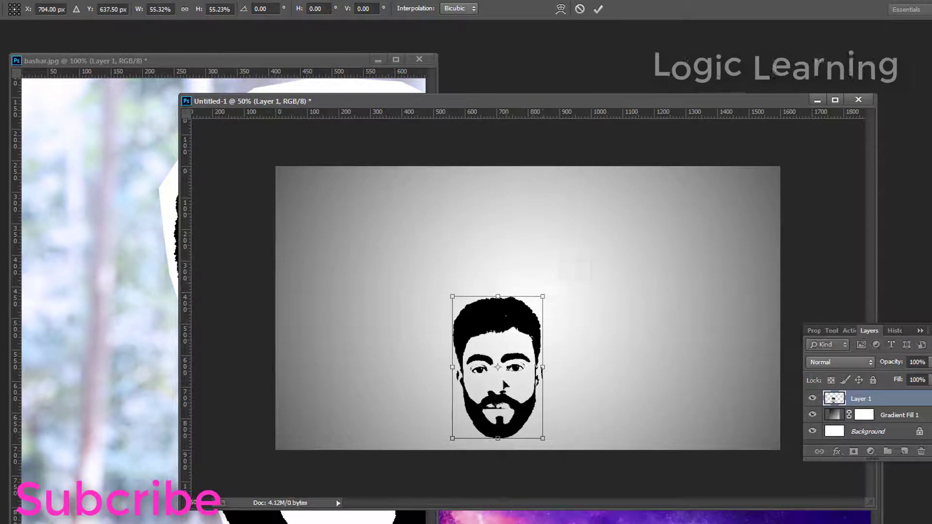
{"action": "left_click_drag", "start_coordinate": [503, 382], "coordinate": [535, 319]}
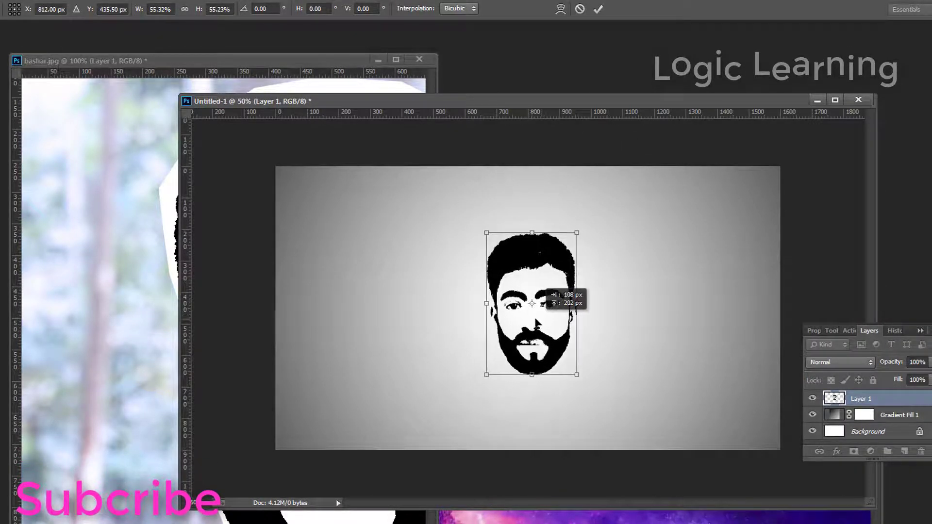
{"action": "left_click_drag", "start_coordinate": [575, 231], "coordinate": [586, 218]}
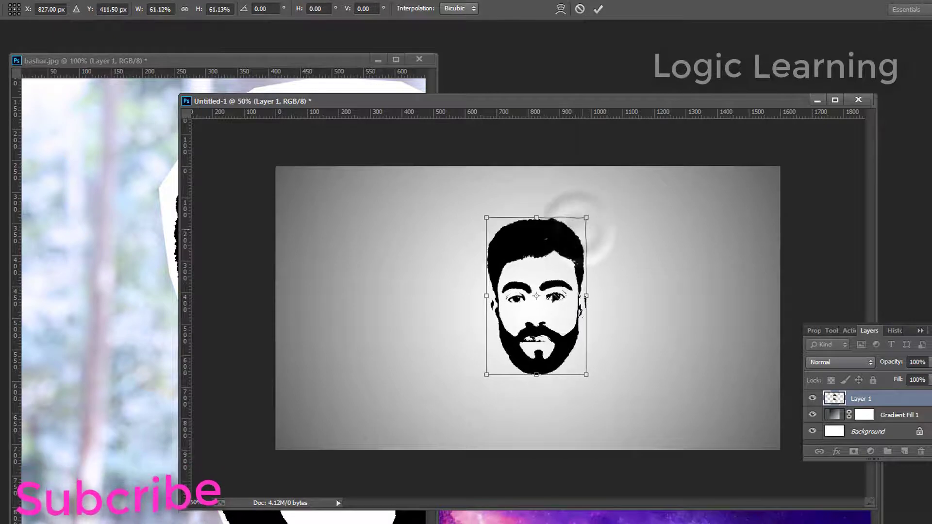
{"action": "left_click_drag", "start_coordinate": [486, 375], "coordinate": [476, 390]}
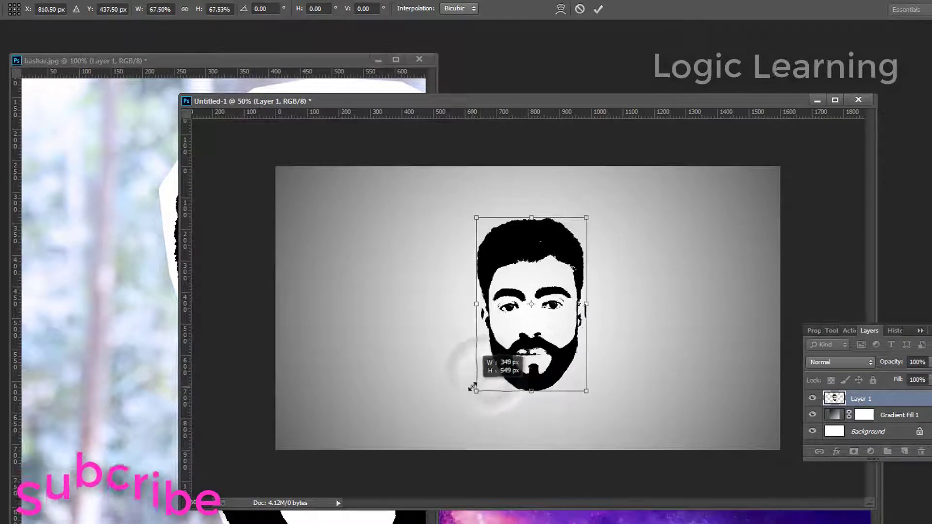
{"action": "left_click_drag", "start_coordinate": [586, 218], "coordinate": [596, 203]}
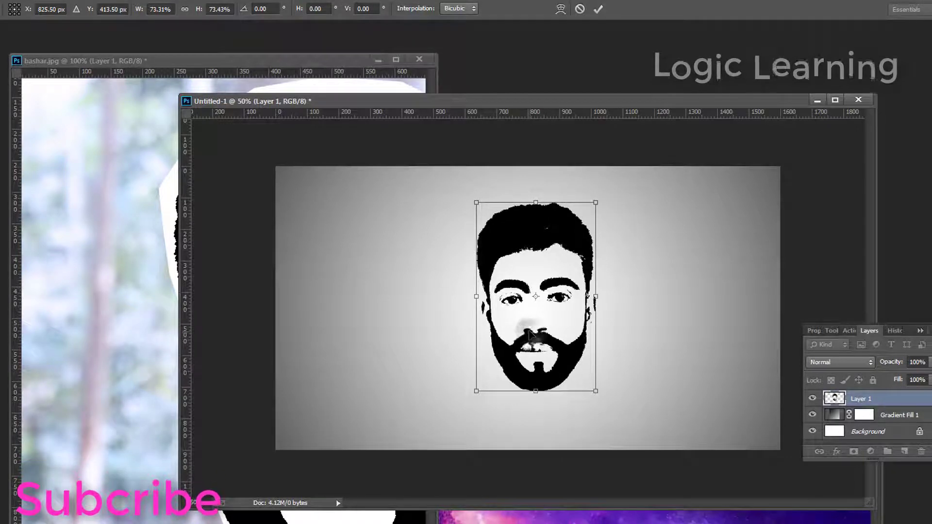
{"action": "key", "text": "Return"}
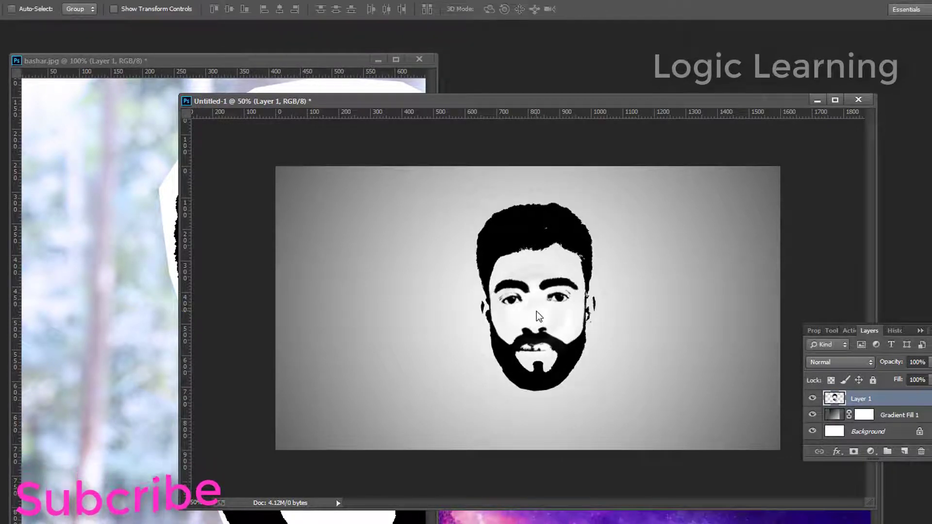
Step: Rotate the face stencil about 2.6° and commit the transform
{"action": "key", "text": "ctrl+t"}
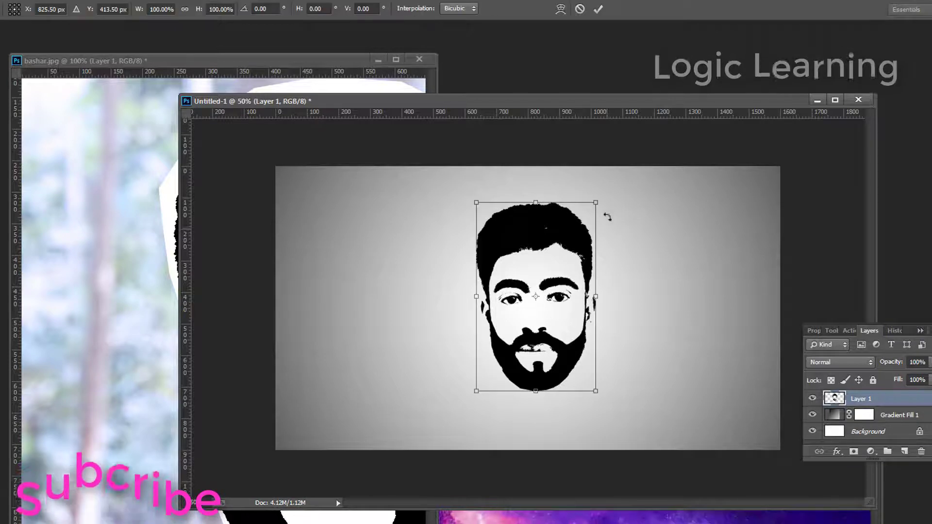
{"action": "left_click_drag", "start_coordinate": [611, 197], "coordinate": [606, 207]}
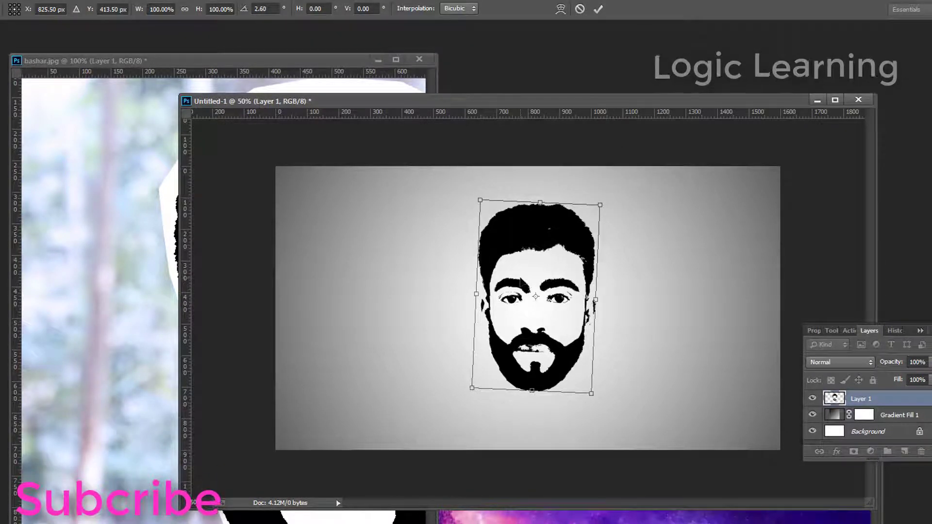
{"action": "key", "text": "Return"}
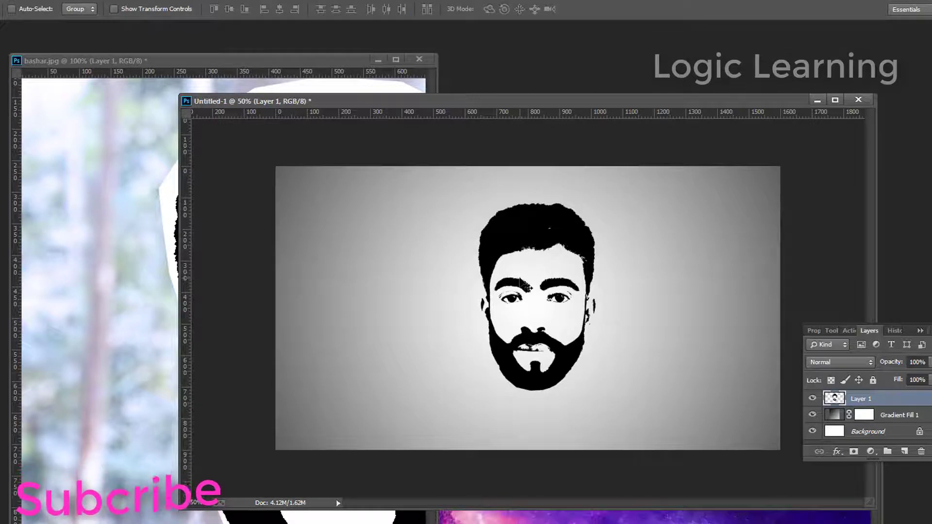
Step: Commit the face transform, rename Gradient Fill 1 to BG and Layer 1 to MODEL MEN
{"action": "key", "text": "ctrl+t"}
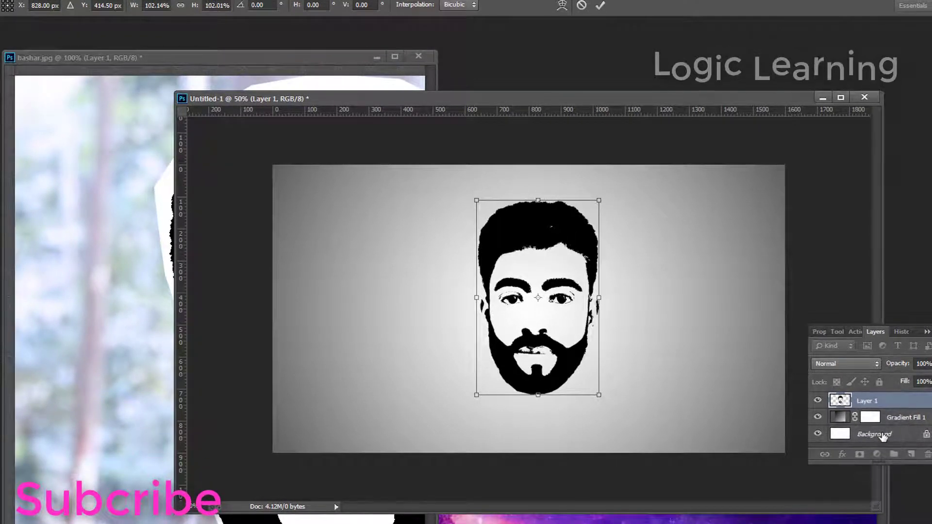
{"action": "key", "text": "Return"}
{"action": "left_click", "coordinate": [903, 418]}
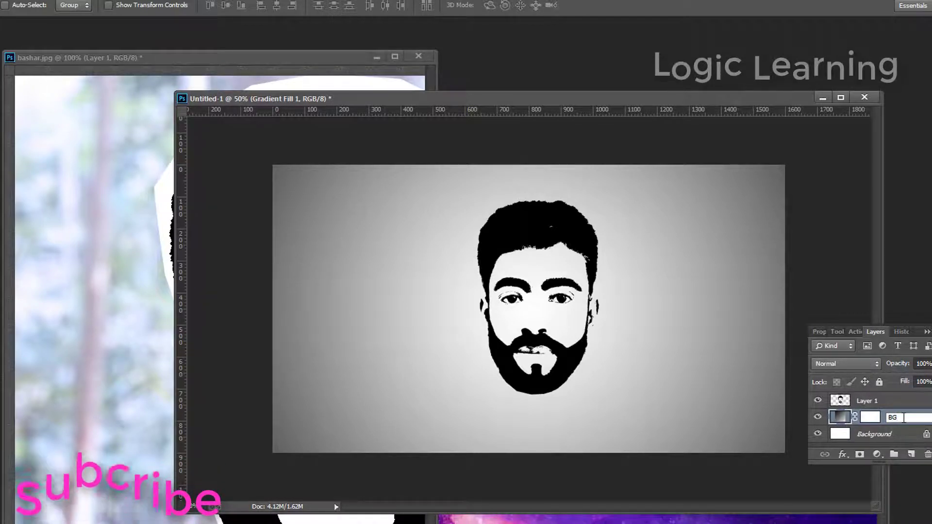
{"action": "left_click", "coordinate": [874, 400]}
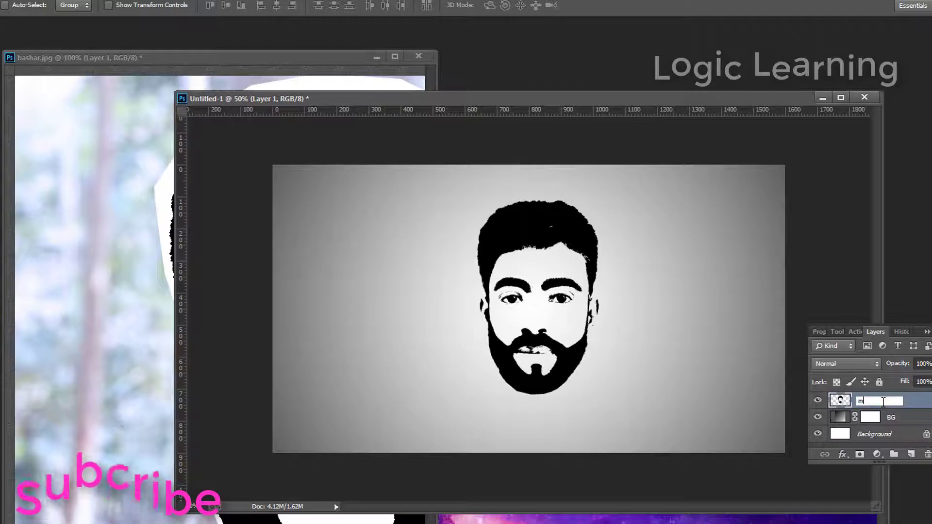
{"action": "type", "text": "m"}
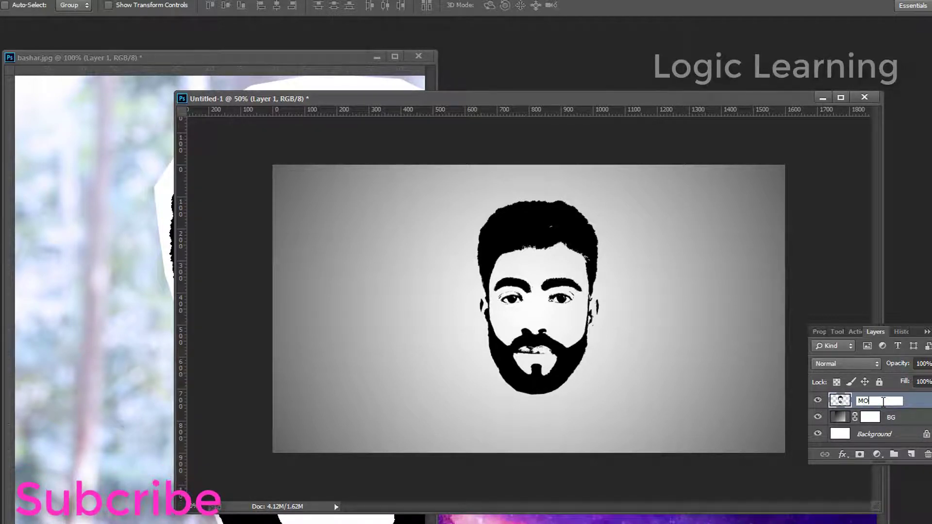
{"action": "type", "text": "DEL ME"}
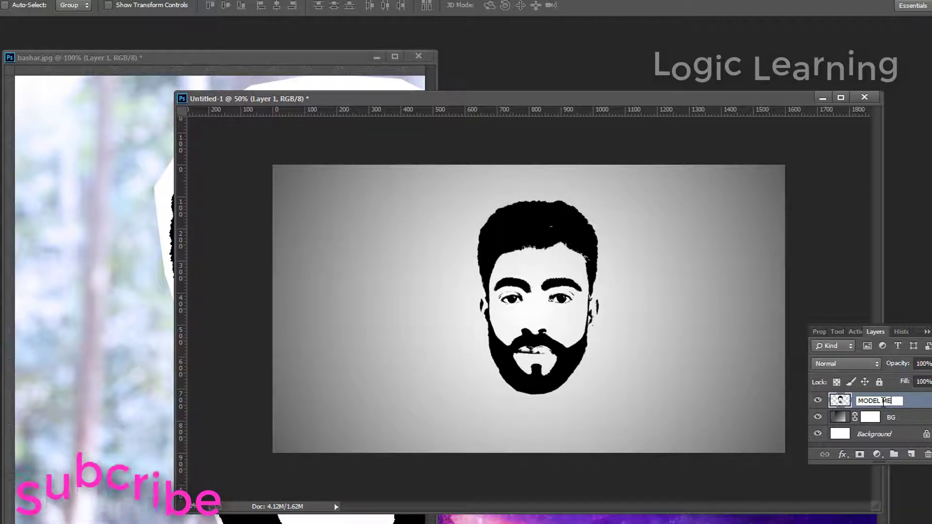
{"action": "type", "text": "N"}
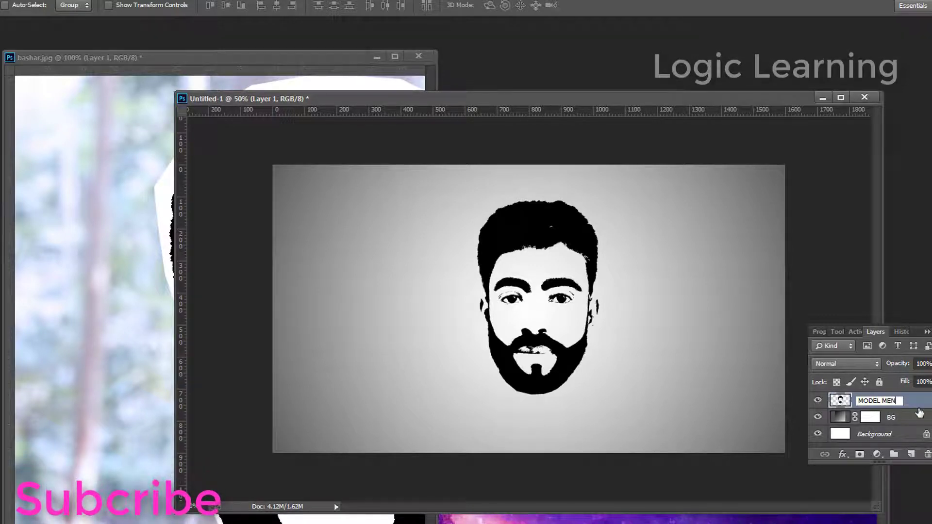
{"action": "left_click", "coordinate": [892, 416]}
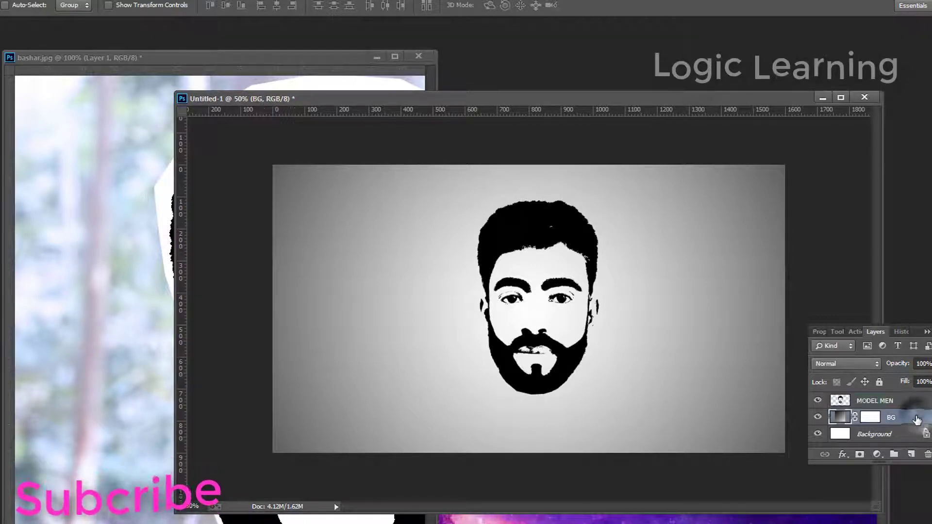
{"action": "left_click", "coordinate": [888, 402]}
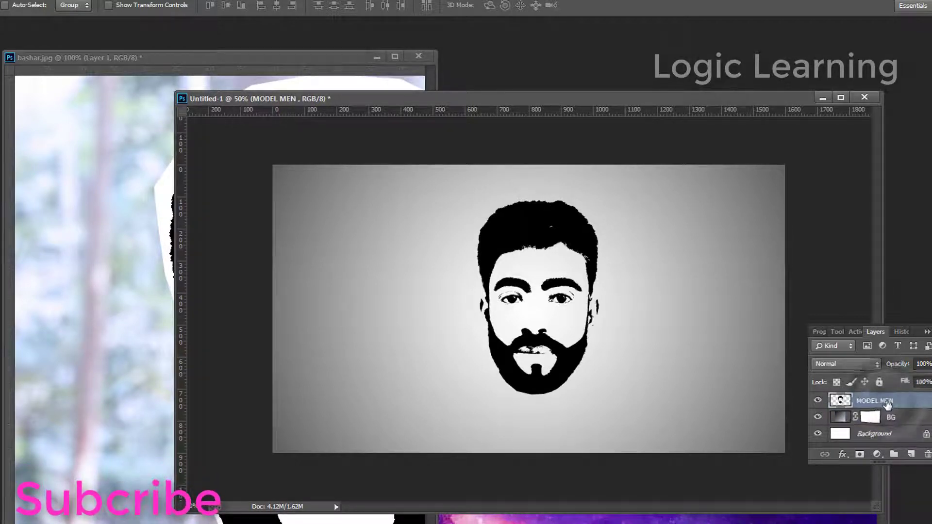
Step: Centre the face horizontally on the canvas, then make the coler.jpg galaxy document active
{"action": "left_click", "coordinate": [876, 434], "text": "ctrl"}
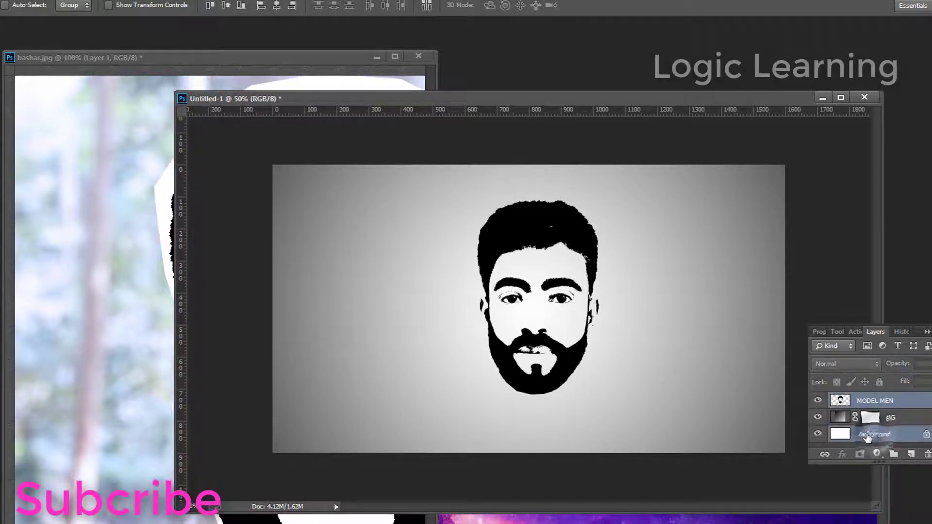
{"action": "left_click", "coordinate": [276, 6]}
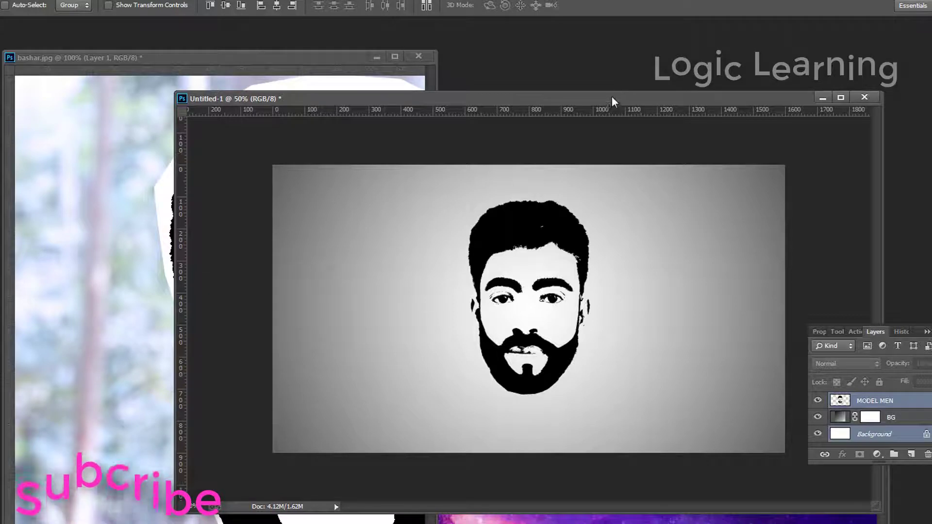
{"action": "left_click_drag", "start_coordinate": [606, 98], "coordinate": [438, 103]}
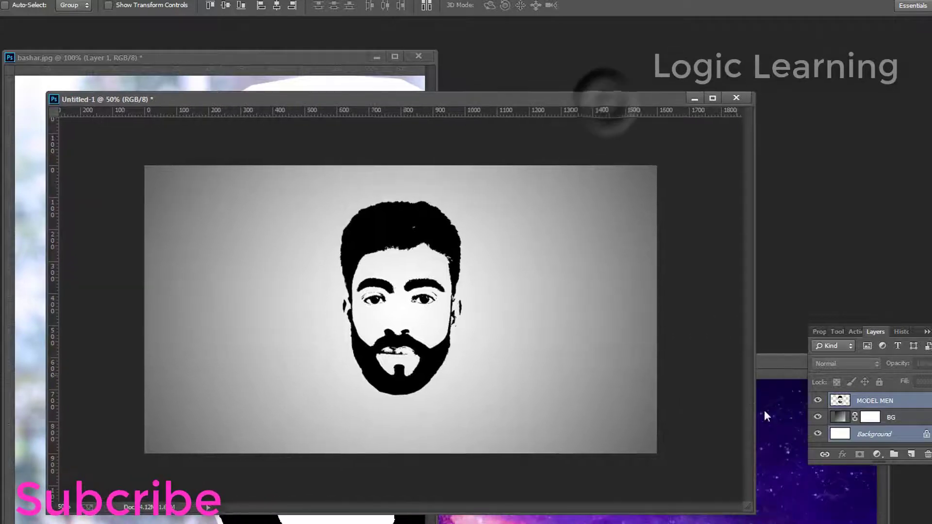
{"action": "left_click", "coordinate": [774, 403]}
Step: Zoom out on coler.jpg, then select and copy the entire galaxy image
{"action": "left_click_drag", "start_coordinate": [710, 365], "coordinate": [669, 79]}
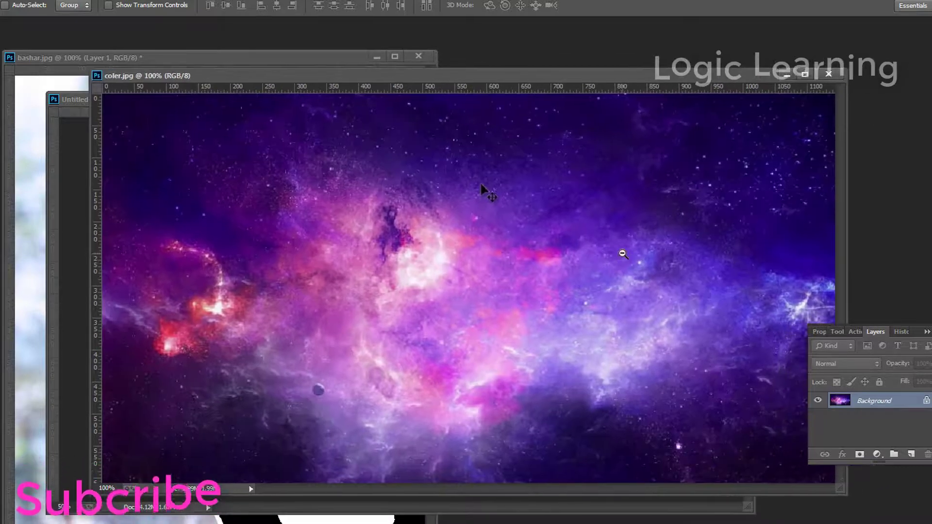
{"action": "key", "text": "ctrl+minus"}
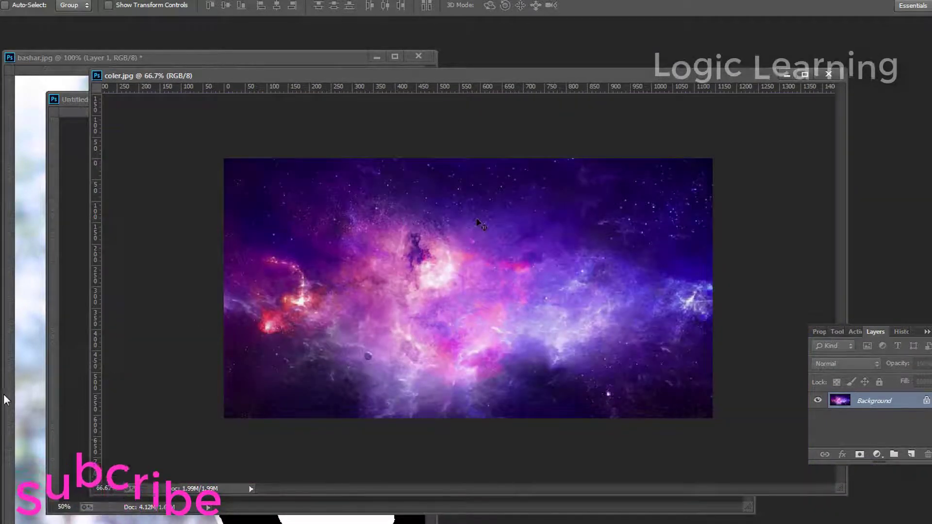
{"action": "key", "text": "ctrl+a"}
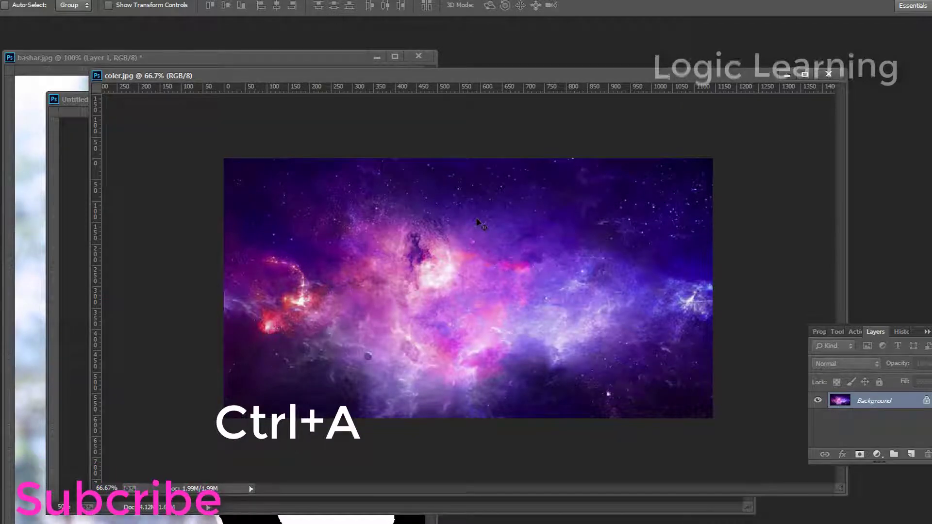
{"action": "key", "text": "m"}
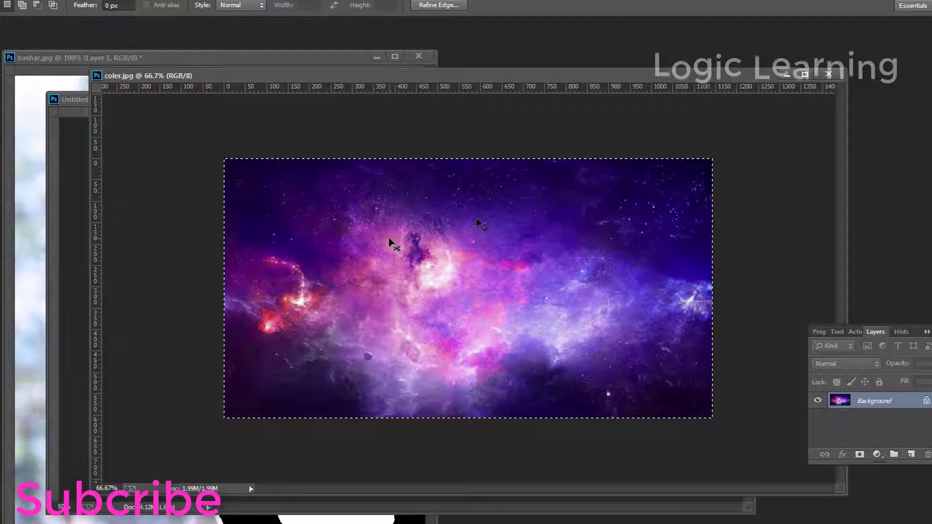
{"action": "key", "text": "ctrl+c"}
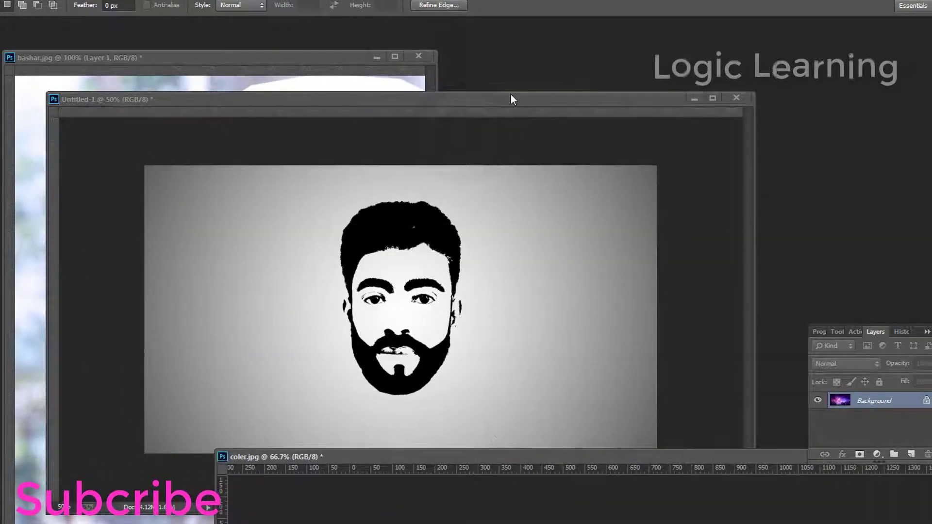
Step: Paste the galaxy into Untitled-1 as Layer 1 and scale it up past the canvas edges
{"action": "left_click", "coordinate": [511, 99]}
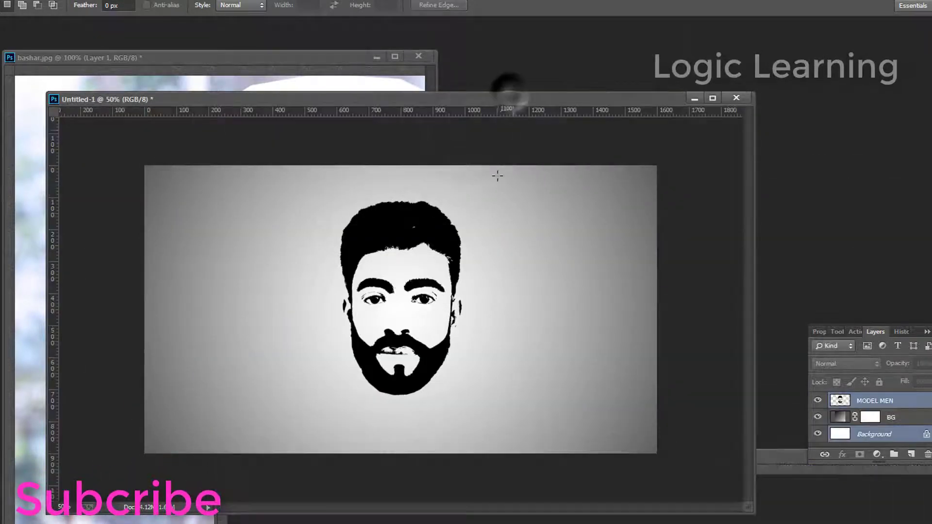
{"action": "key", "text": "ctrl+v"}
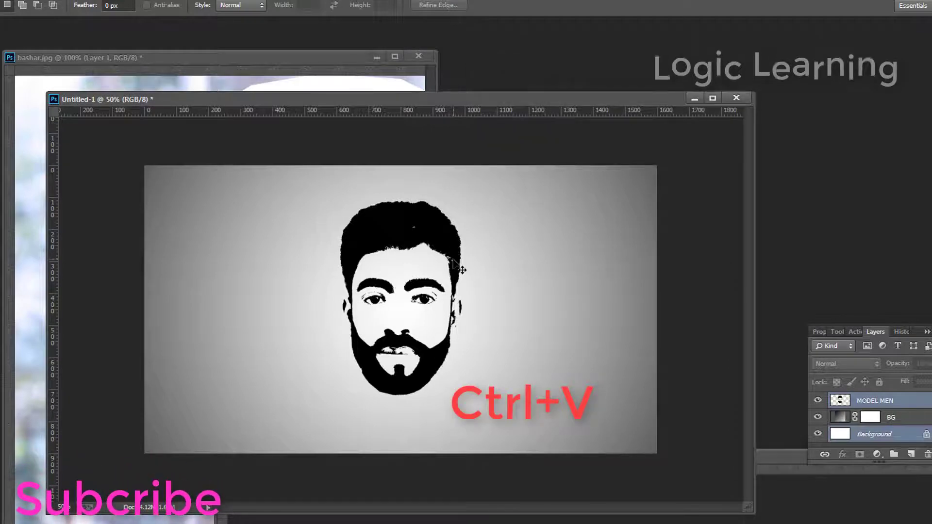
{"action": "key", "text": "ctrl+v"}
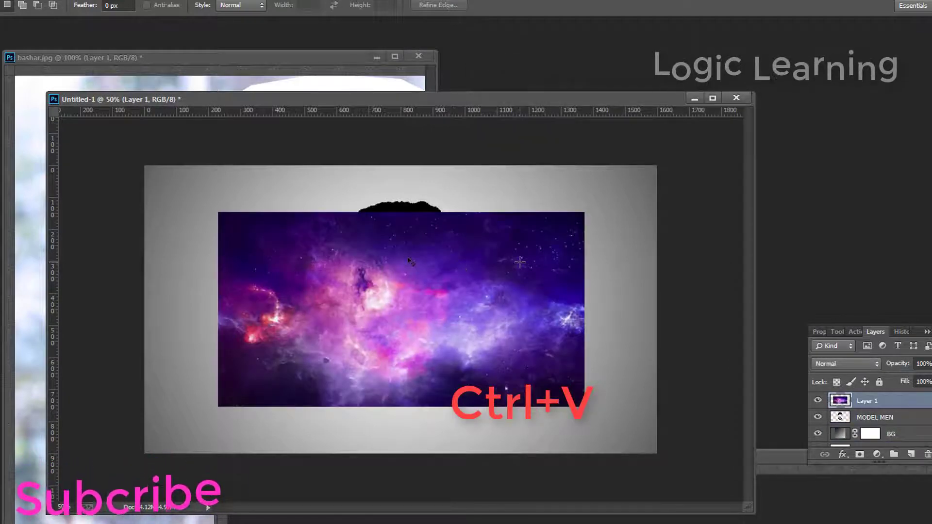
{"action": "key", "text": "ctrl+t"}
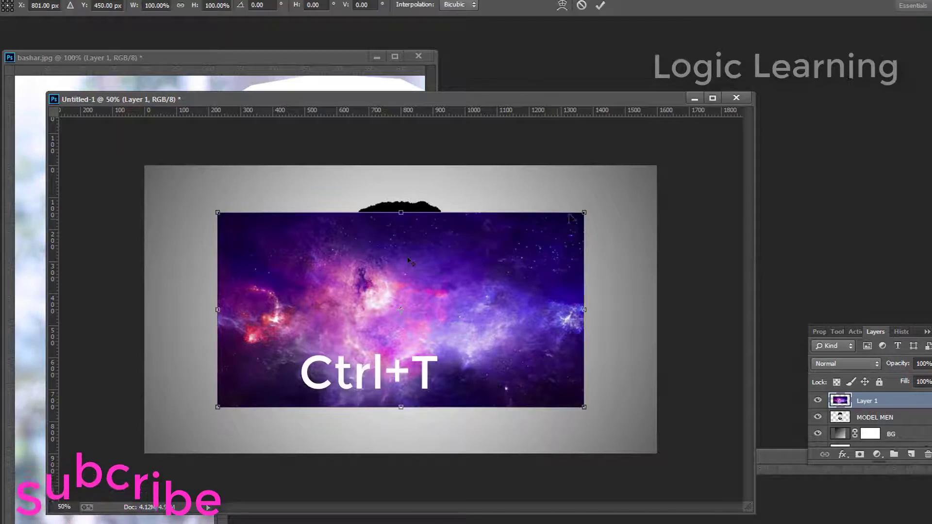
{"action": "left_click_drag", "start_coordinate": [584, 212], "coordinate": [648, 179]}
{"action": "left_click_drag", "start_coordinate": [208, 411], "coordinate": [142, 447]}
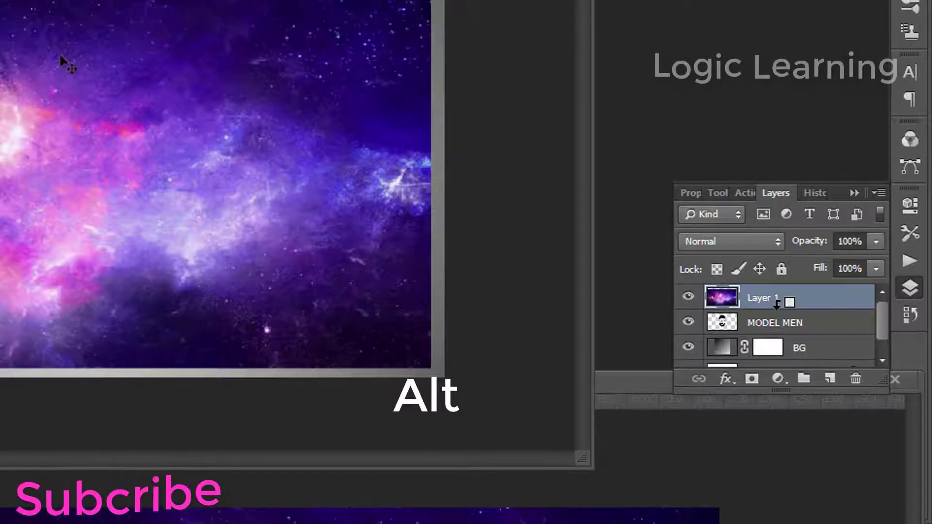
Step: Clip the galaxy layer to MODEL MEN and move it down over the face
{"action": "left_click", "coordinate": [776, 306], "text": "alt"}
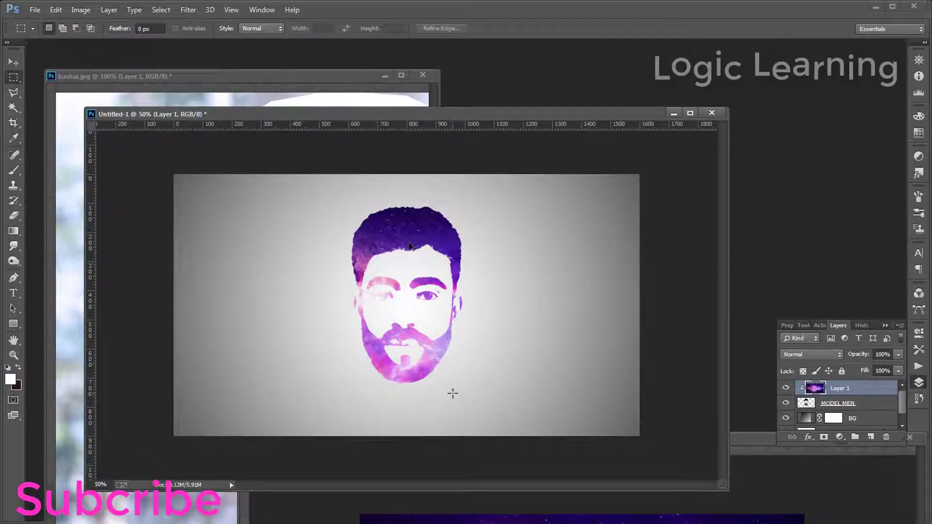
{"action": "key", "text": "v"}
{"action": "left_click_drag", "start_coordinate": [388, 352], "coordinate": [393, 422]}
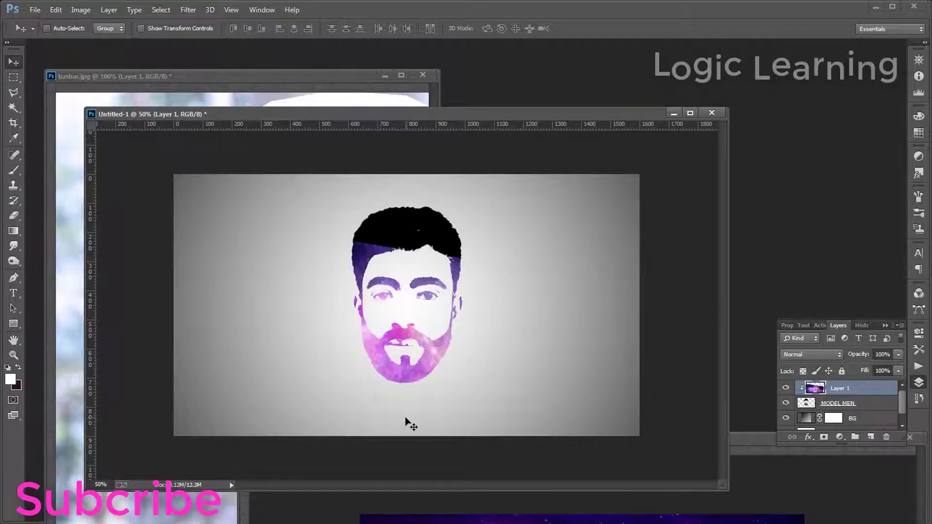
Step: Free-transform the galaxy to reposition and slightly enlarge it over the beard
{"action": "key", "text": "ctrl+t"}
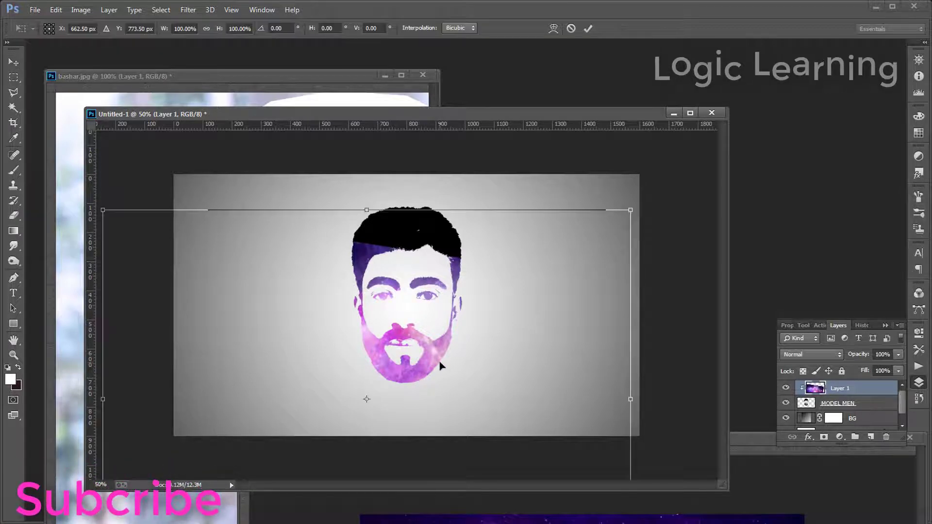
{"action": "left_click_drag", "start_coordinate": [440, 365], "coordinate": [443, 367]}
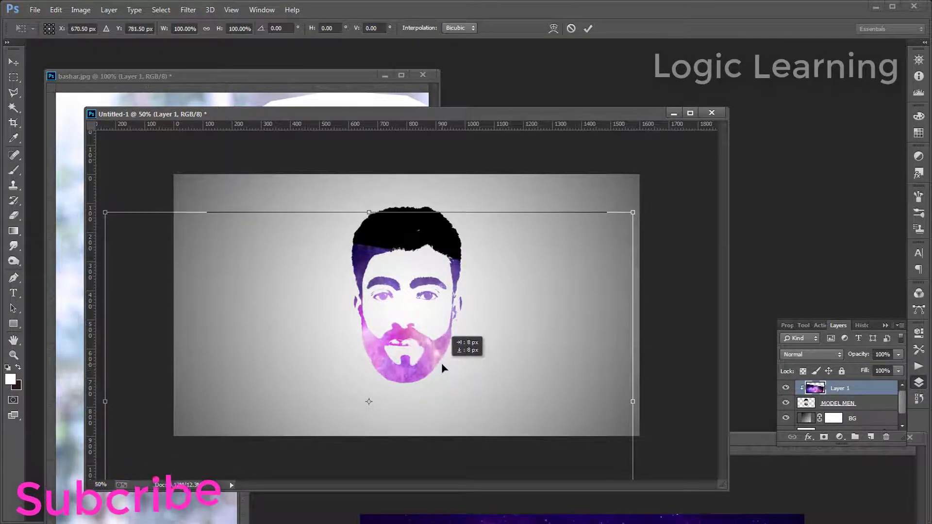
{"action": "left_click_drag", "start_coordinate": [443, 368], "coordinate": [466, 373]}
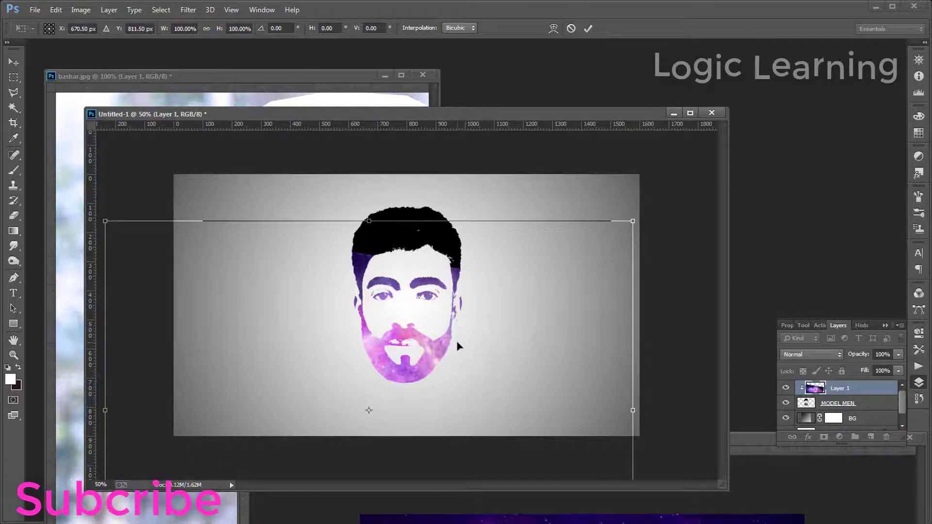
{"action": "key", "text": "Return"}
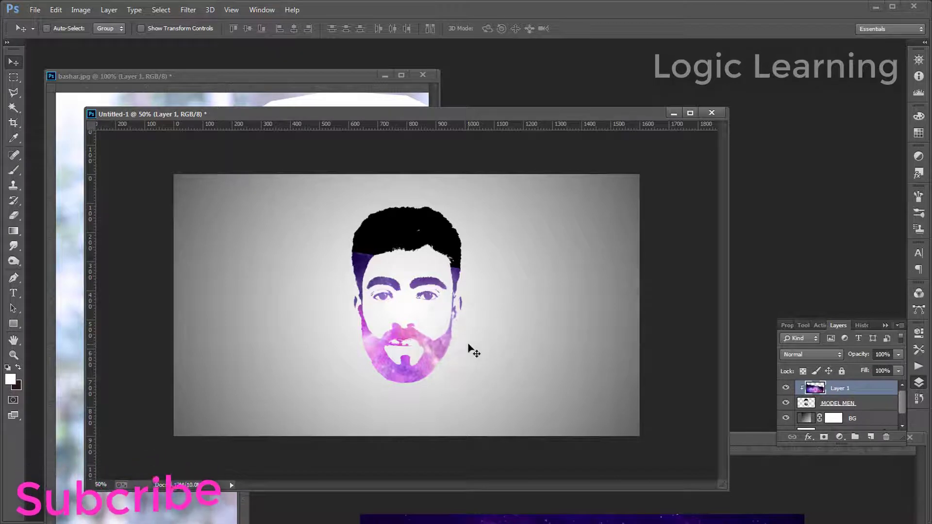
{"action": "key", "text": "ctrl+t"}
{"action": "left_click_drag", "start_coordinate": [631, 221], "coordinate": [649, 206]}
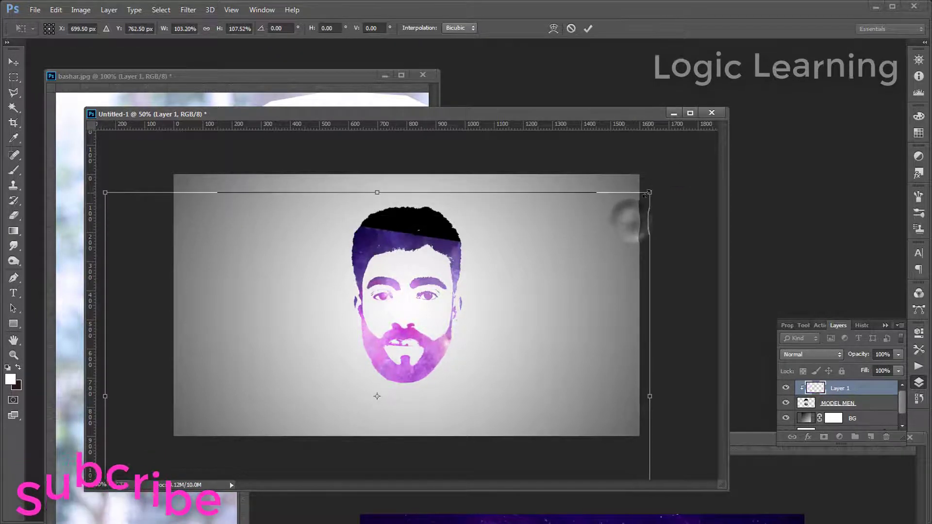
{"action": "left_click_drag", "start_coordinate": [460, 324], "coordinate": [456, 313]}
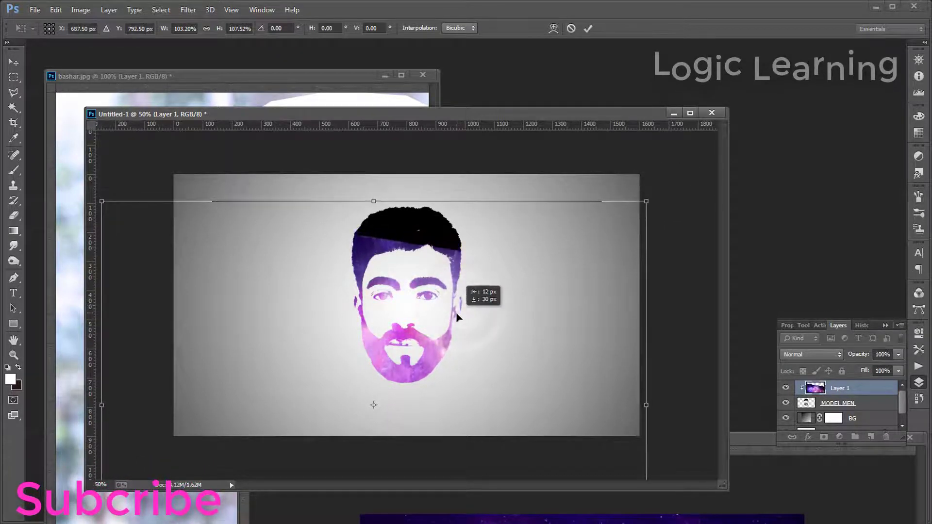
{"action": "key", "text": "Return"}
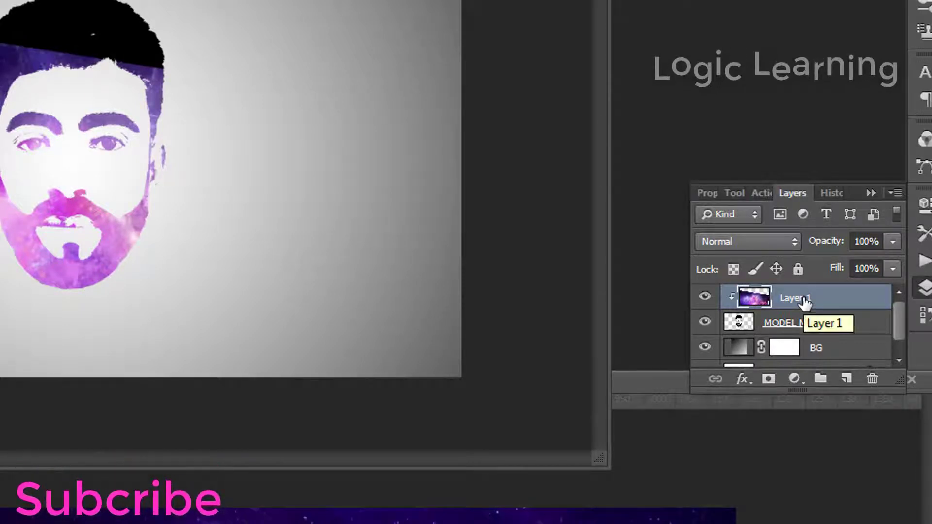
Step: Through fx > Blending Options, give MODEL MEN Bevel & Emboss with Depth 1000% and Size 0 px
{"action": "left_click", "coordinate": [799, 323]}
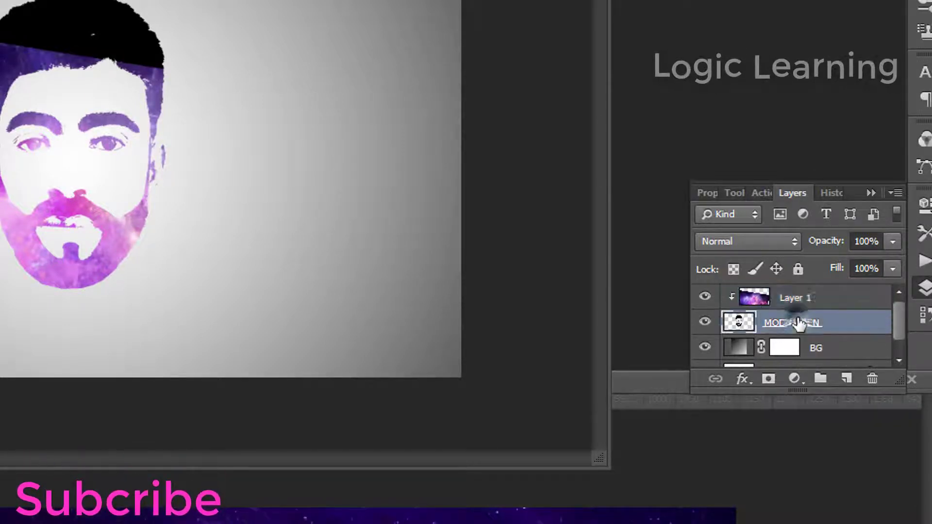
{"action": "left_click", "coordinate": [742, 380]}
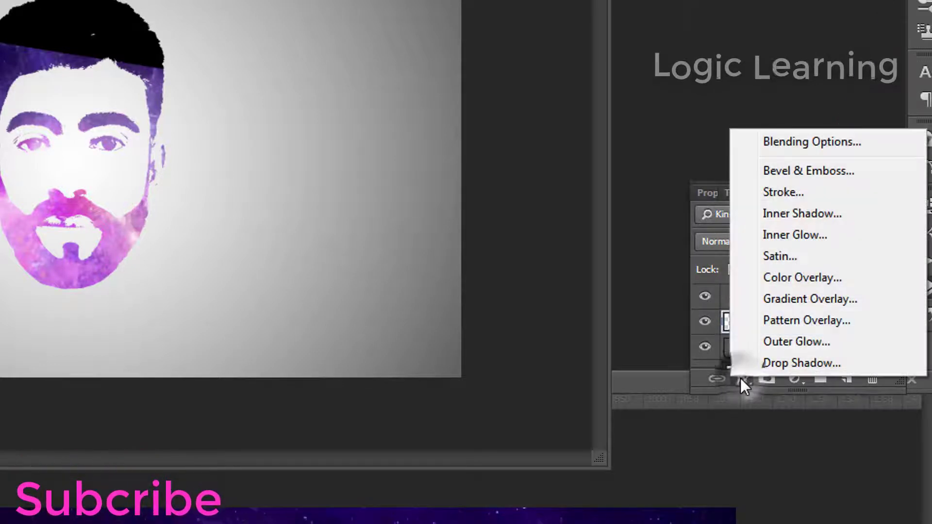
{"action": "left_click", "coordinate": [782, 143]}
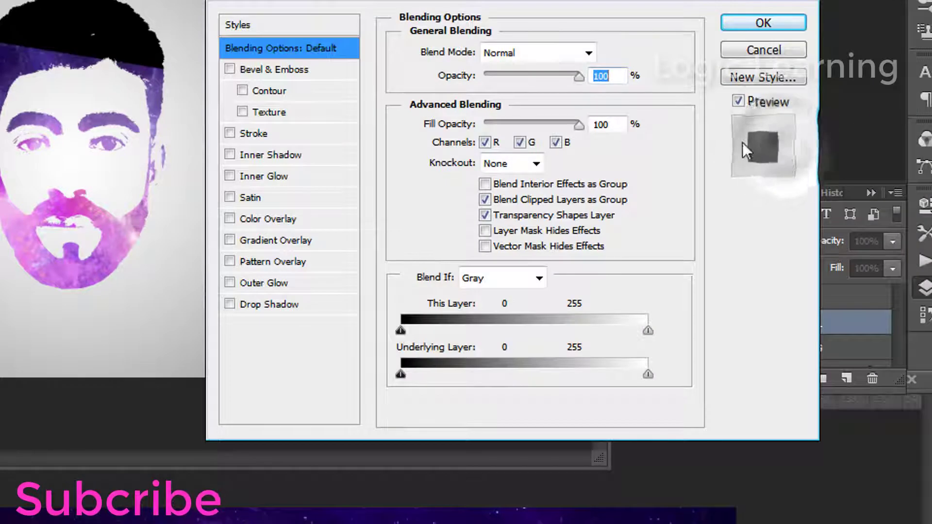
{"action": "left_click", "coordinate": [231, 69]}
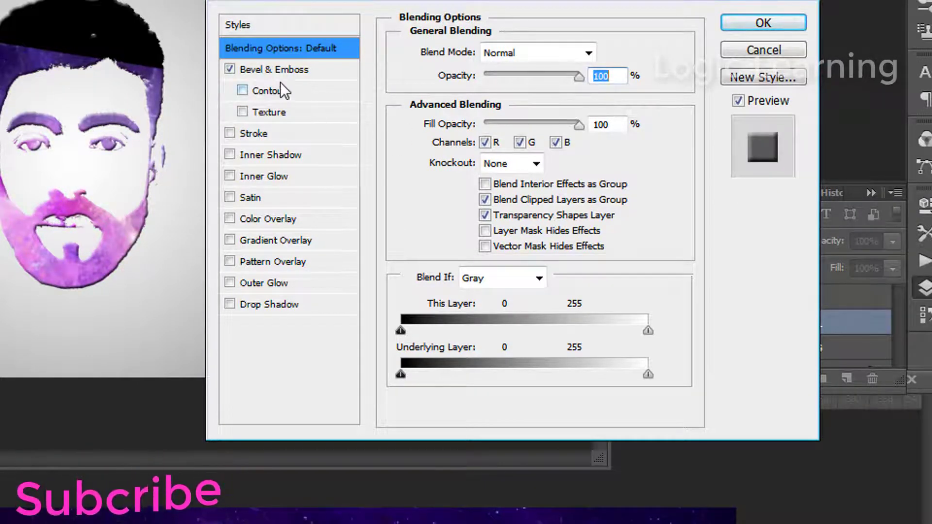
{"action": "left_click", "coordinate": [267, 68]}
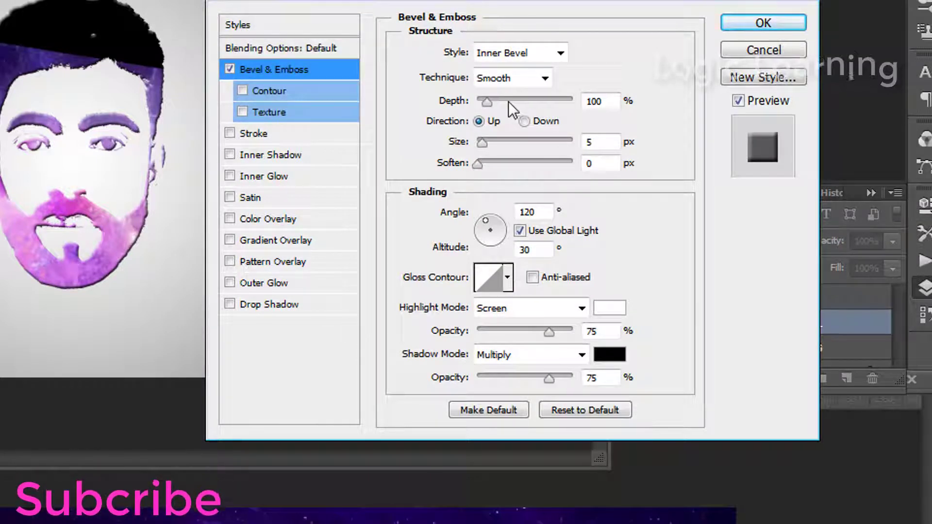
{"action": "left_click_drag", "start_coordinate": [488, 102], "coordinate": [573, 102]}
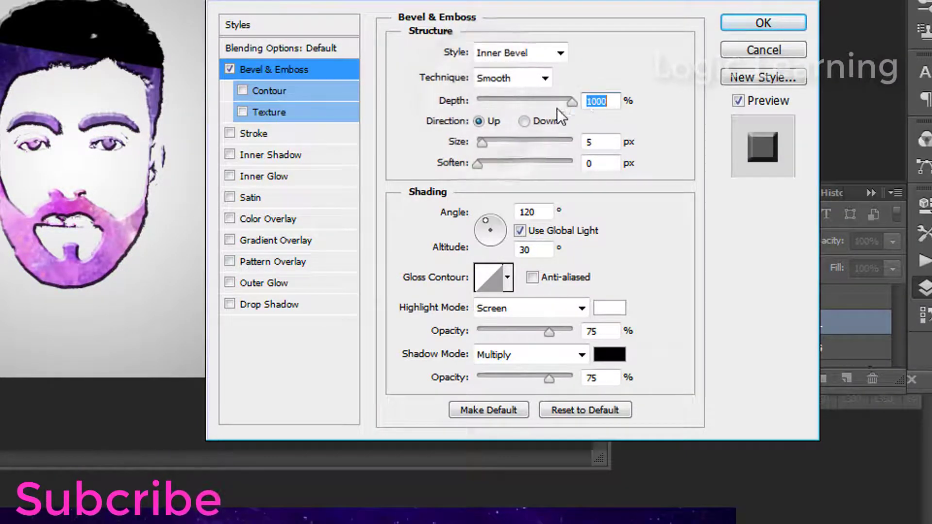
{"action": "left_click_drag", "start_coordinate": [482, 143], "coordinate": [475, 142]}
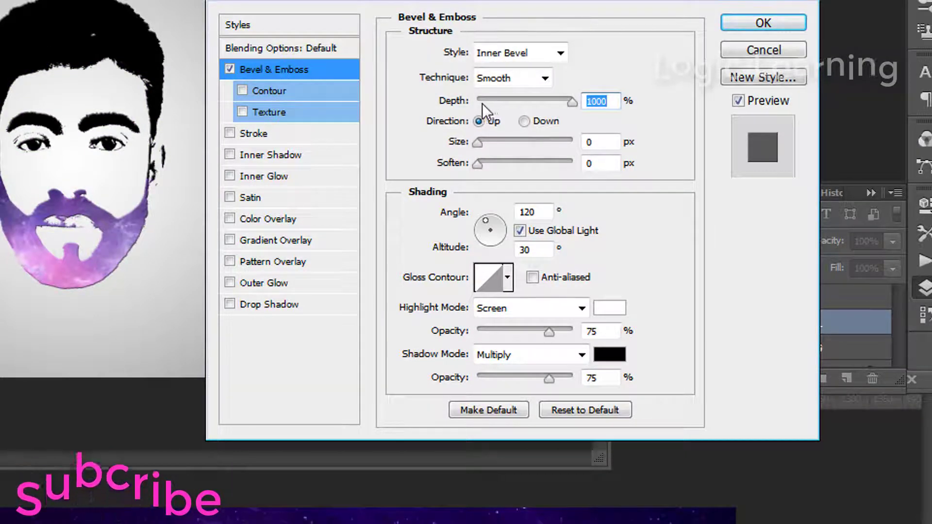
{"action": "left_click", "coordinate": [479, 143]}
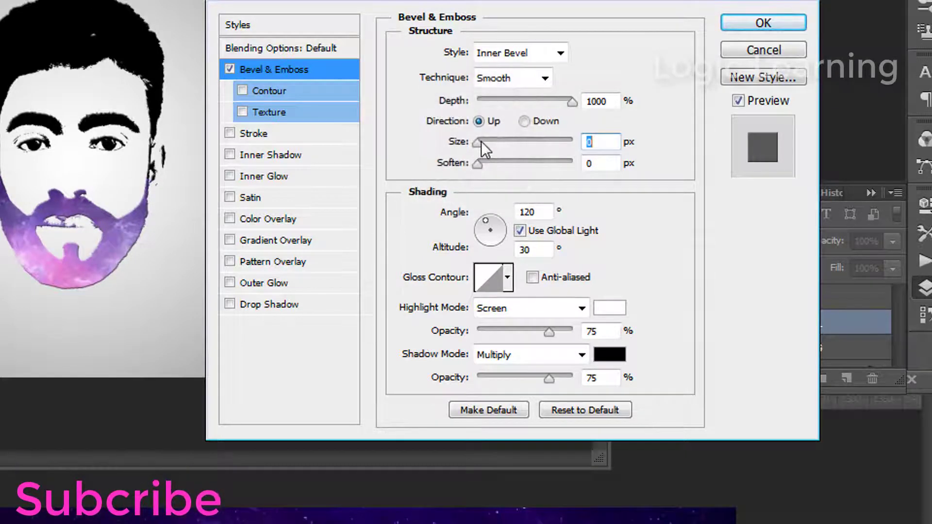
{"action": "left_click", "coordinate": [572, 101]}
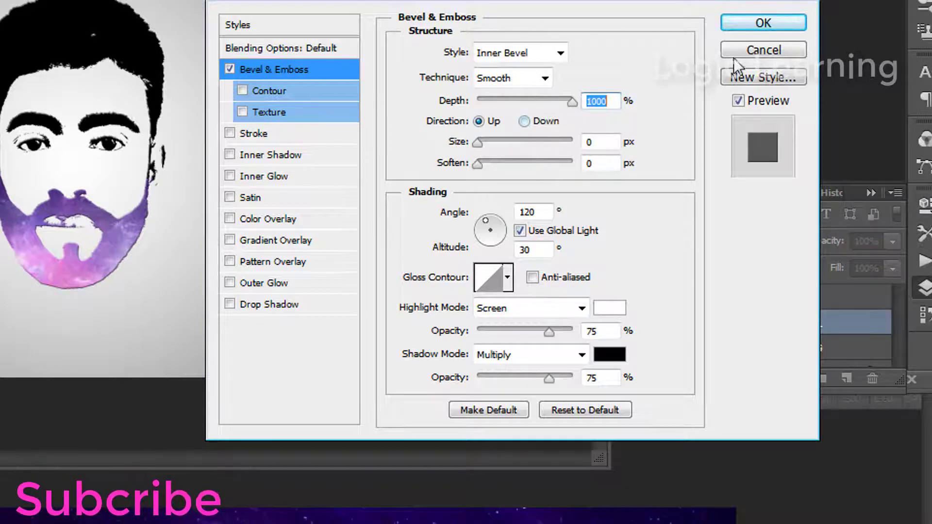
{"action": "left_click", "coordinate": [762, 24]}
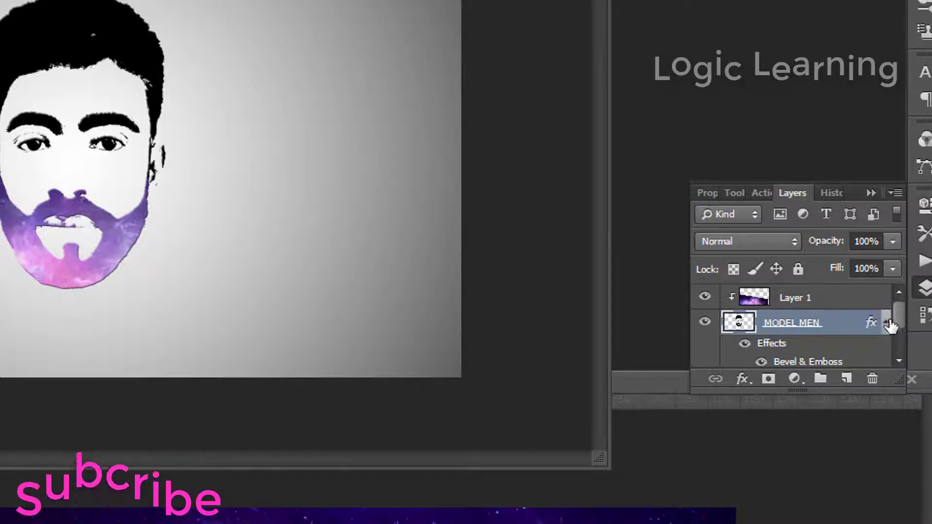
Step: Collapse MODEL MEN's effects list and select the galaxy Layer 1
{"action": "scroll", "coordinate": [890, 326], "scroll_direction": "down", "scroll_amount": 1}
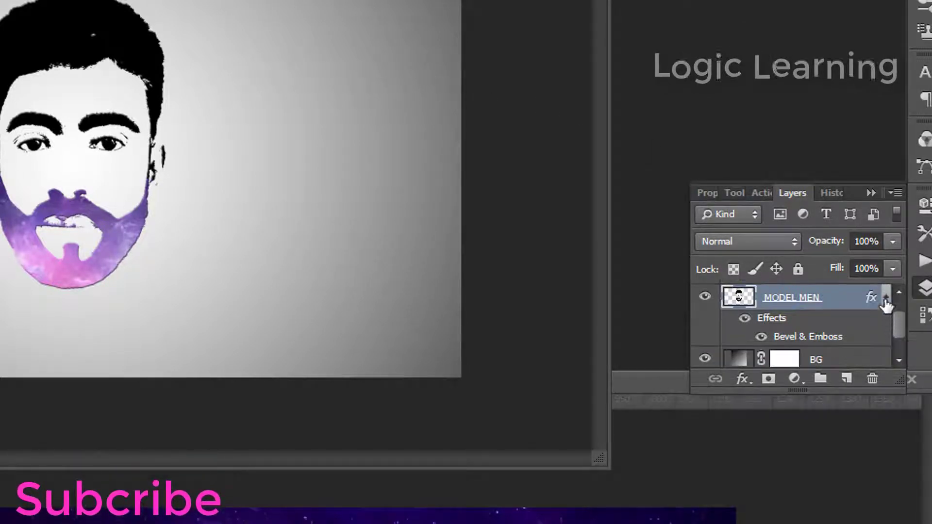
{"action": "left_click", "coordinate": [886, 297]}
{"action": "scroll", "coordinate": [808, 301], "scroll_direction": "up", "scroll_amount": 1}
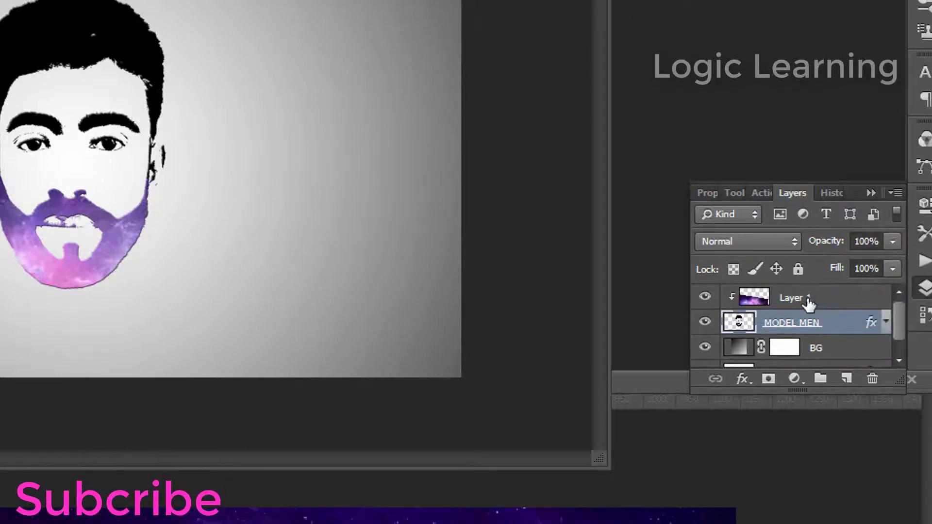
{"action": "left_click", "coordinate": [807, 299]}
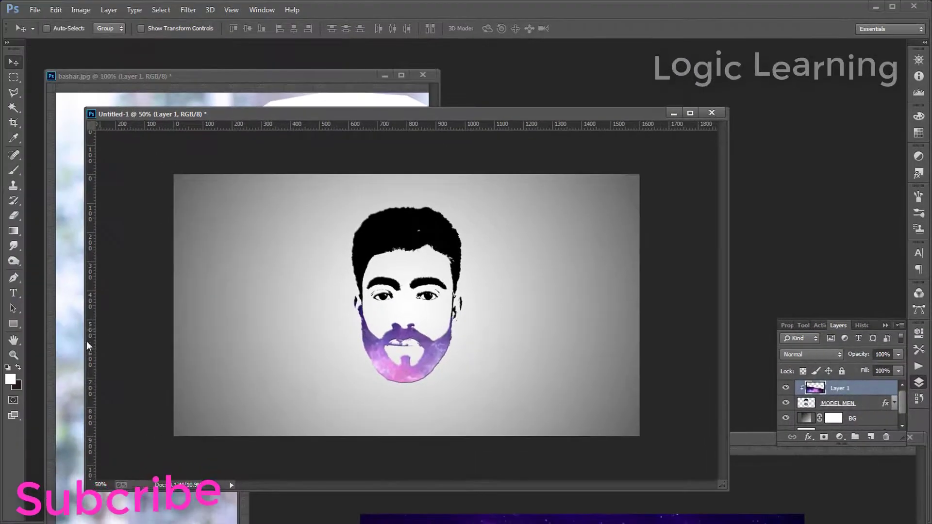
Step: With the Horizontal Type tool set to Impact, start a text layer below the beard
{"action": "left_click", "coordinate": [13, 294]}
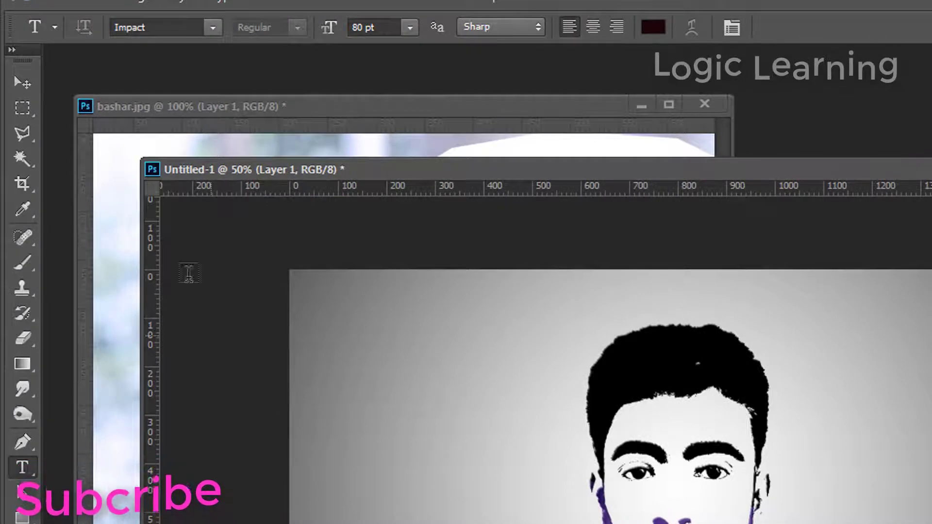
{"action": "left_click", "coordinate": [210, 28]}
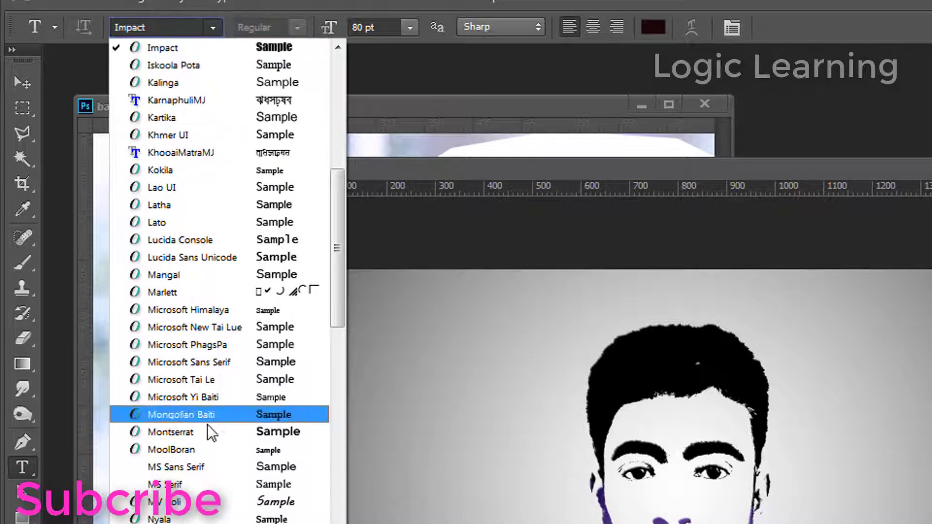
{"action": "scroll", "coordinate": [209, 437], "scroll_direction": "up", "scroll_amount": 1}
{"action": "scroll", "coordinate": [209, 466], "scroll_direction": "up", "scroll_amount": 1}
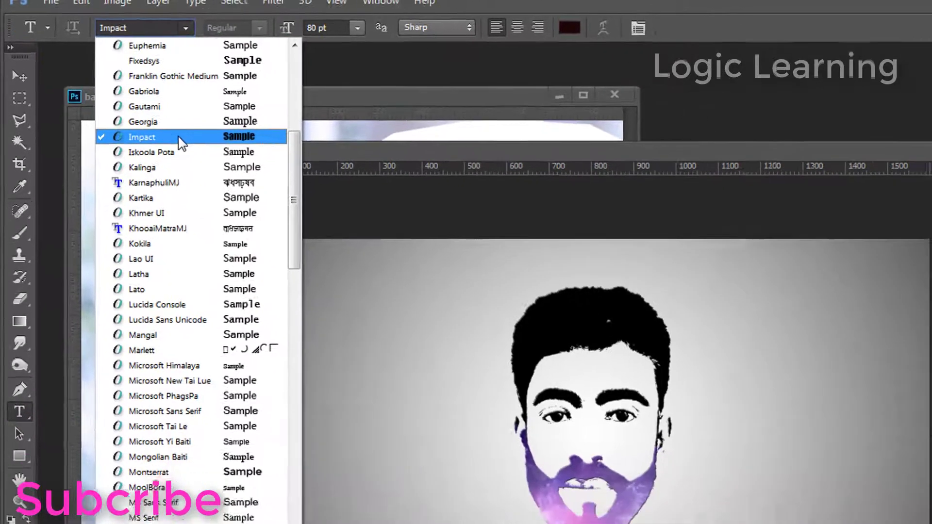
{"action": "left_click", "coordinate": [205, 152]}
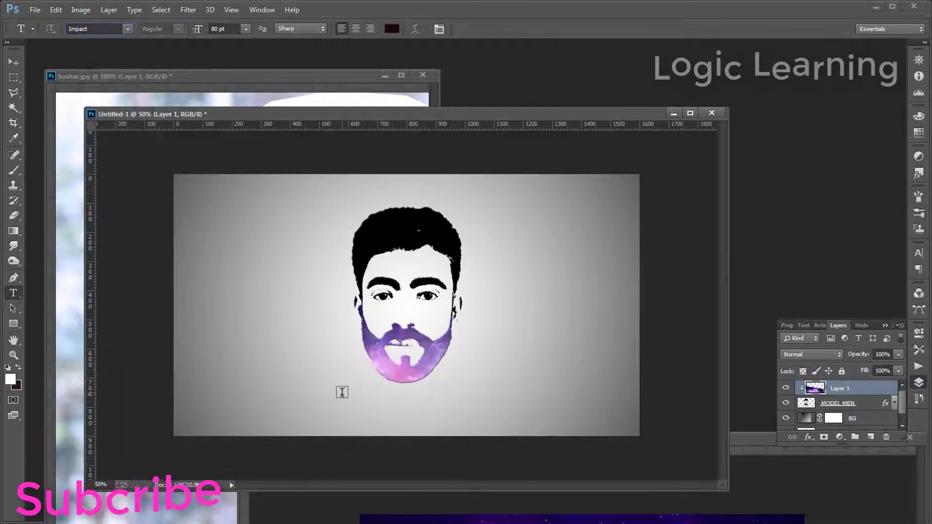
{"action": "left_click", "coordinate": [339, 392]}
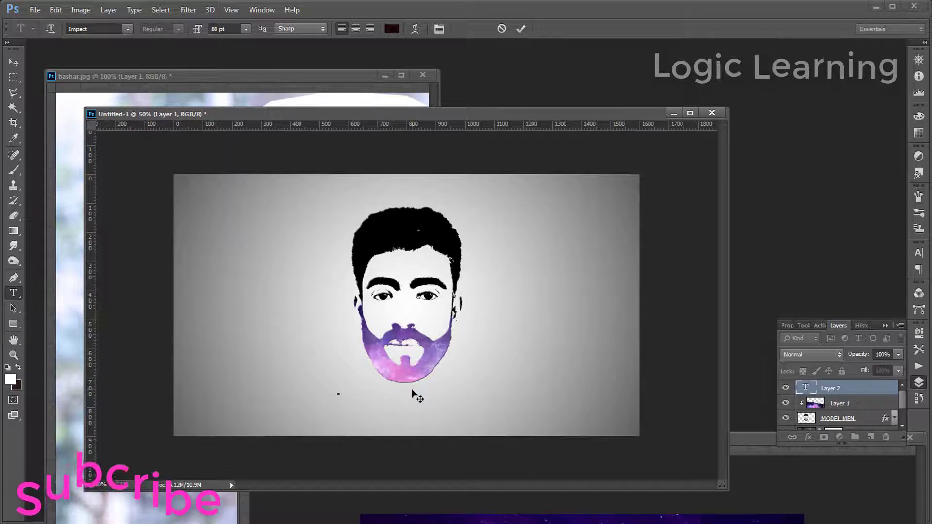
Step: Type 'Logic Learnig', nudge it slightly lower, and select the text
{"action": "type", "text": "k"}
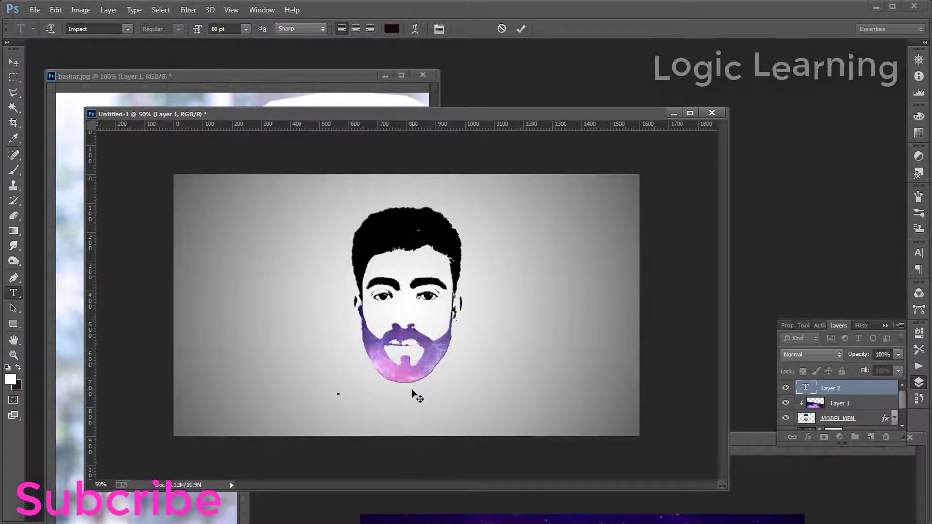
{"action": "type", "text": "I"}
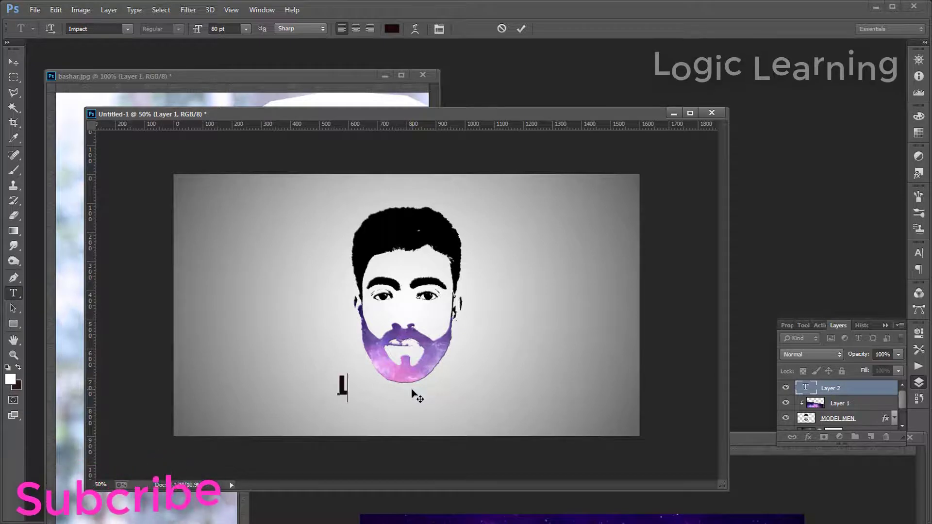
{"action": "type", "text": "i"}
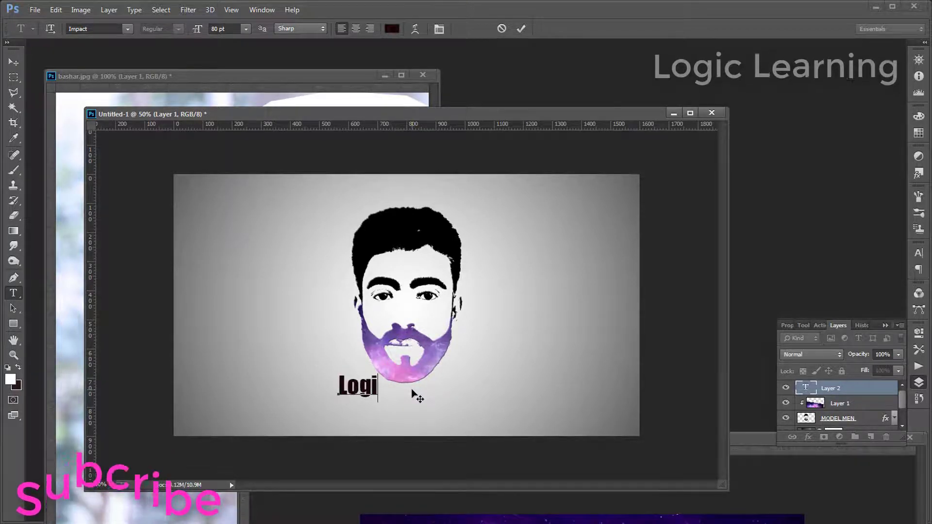
{"action": "type", "text": "v"}
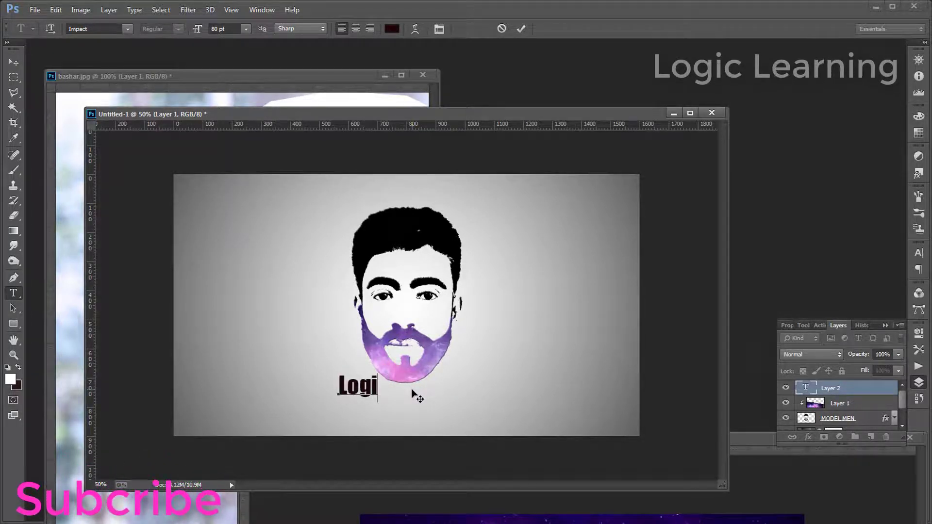
{"action": "type", "text": "c L"}
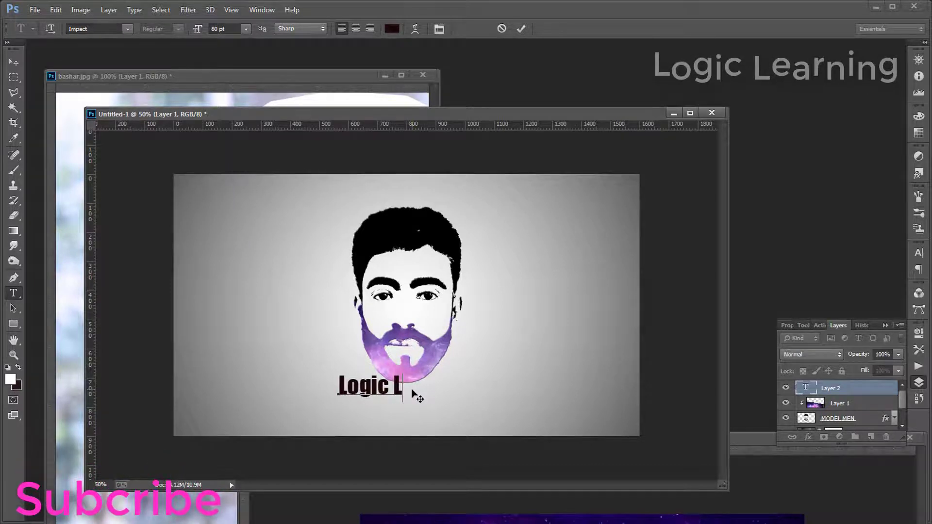
{"action": "type", "text": "eau"}
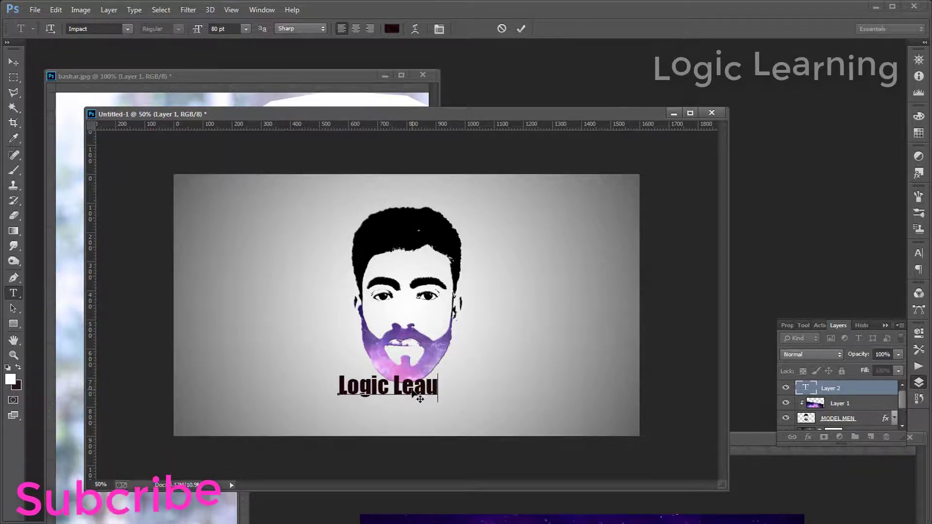
{"action": "key", "text": "BackSpace"}
{"action": "type", "text": "rn"}
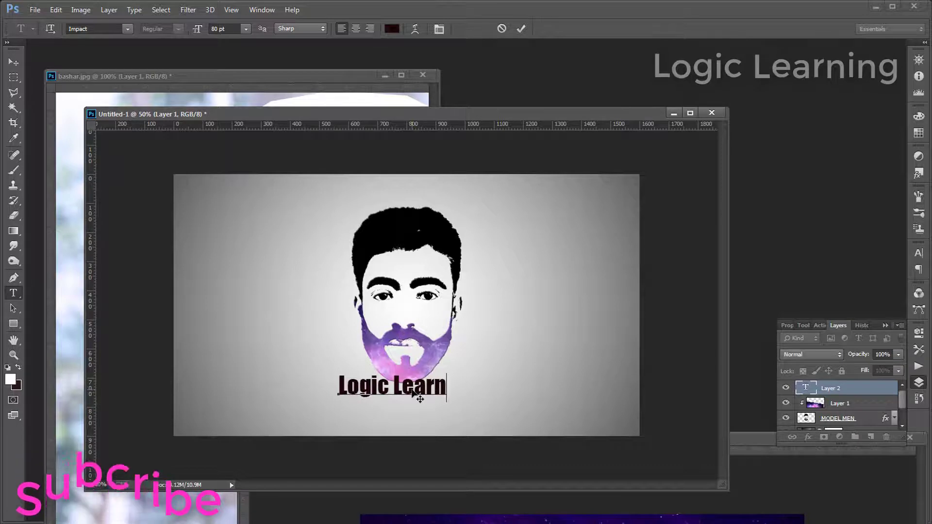
{"action": "type", "text": "i"}
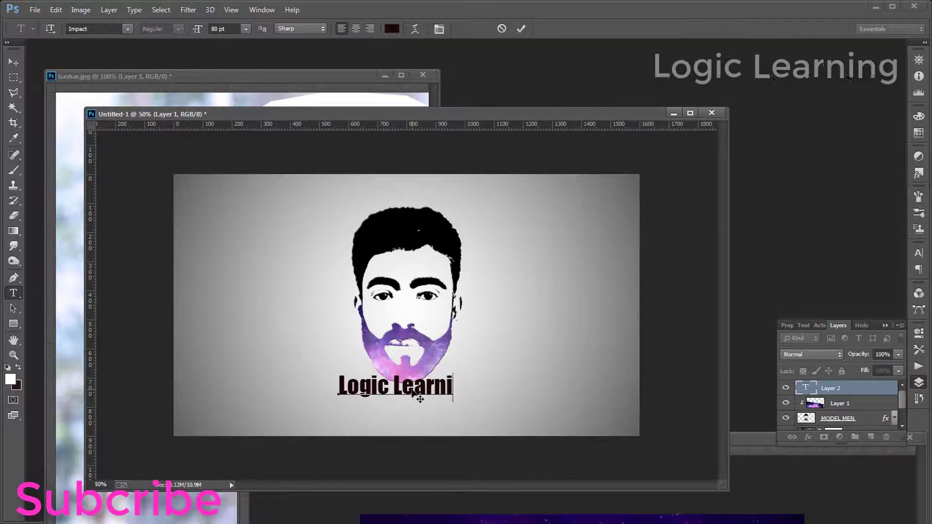
{"action": "type", "text": "g"}
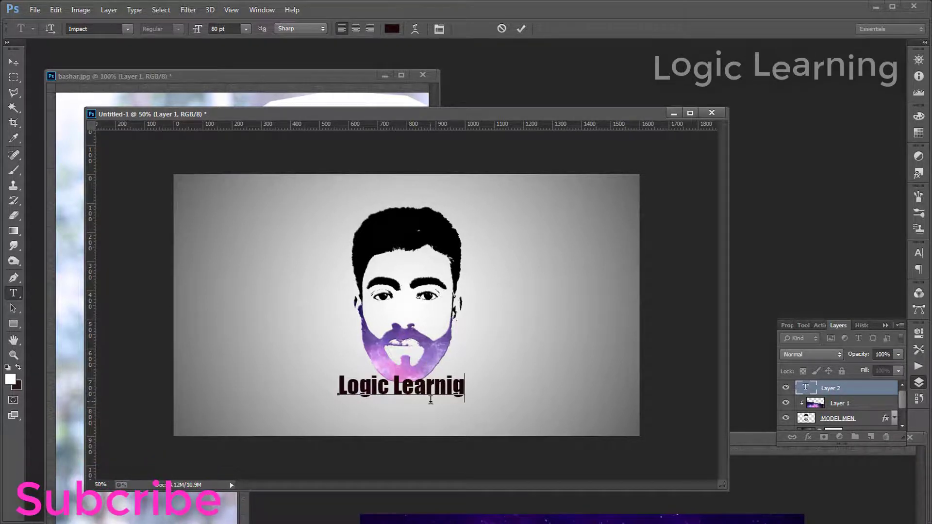
{"action": "left_click_drag", "start_coordinate": [458, 410], "coordinate": [459, 421]}
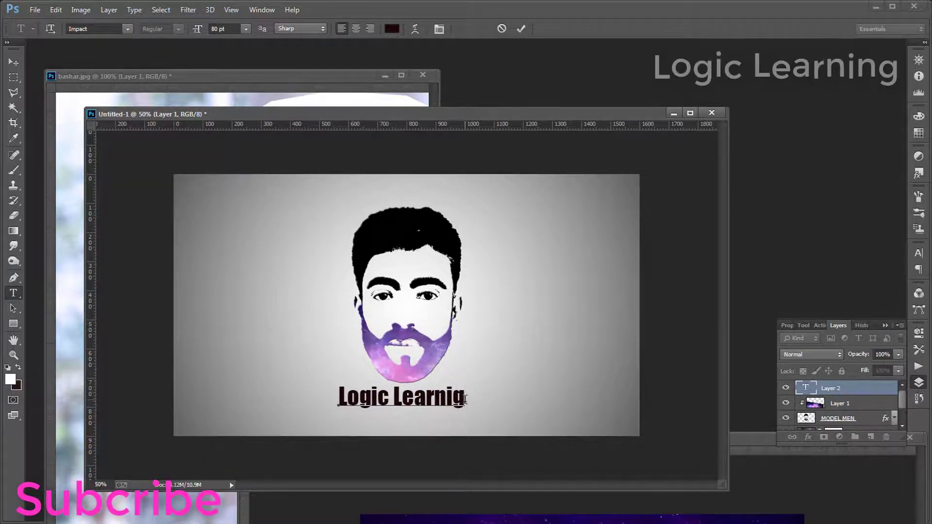
{"action": "left_click_drag", "start_coordinate": [465, 399], "coordinate": [416, 399]}
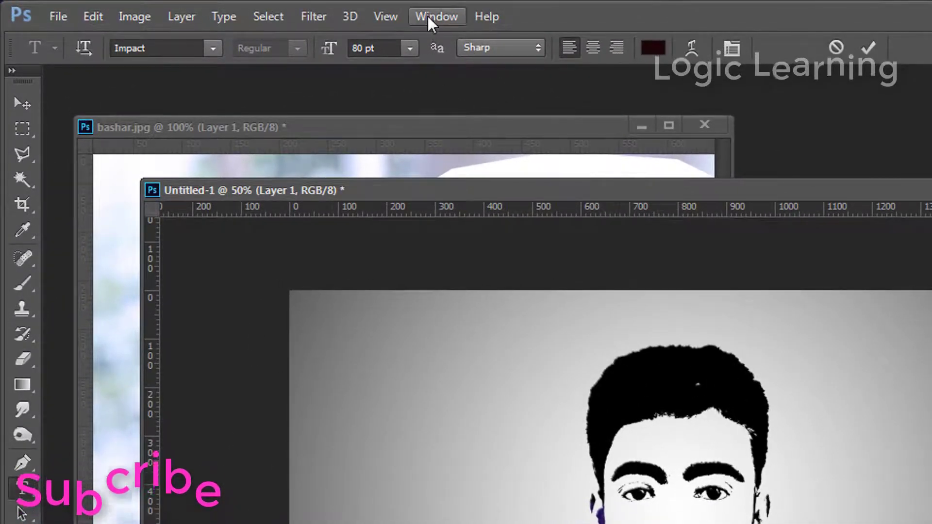
{"action": "left_click", "coordinate": [428, 16]}
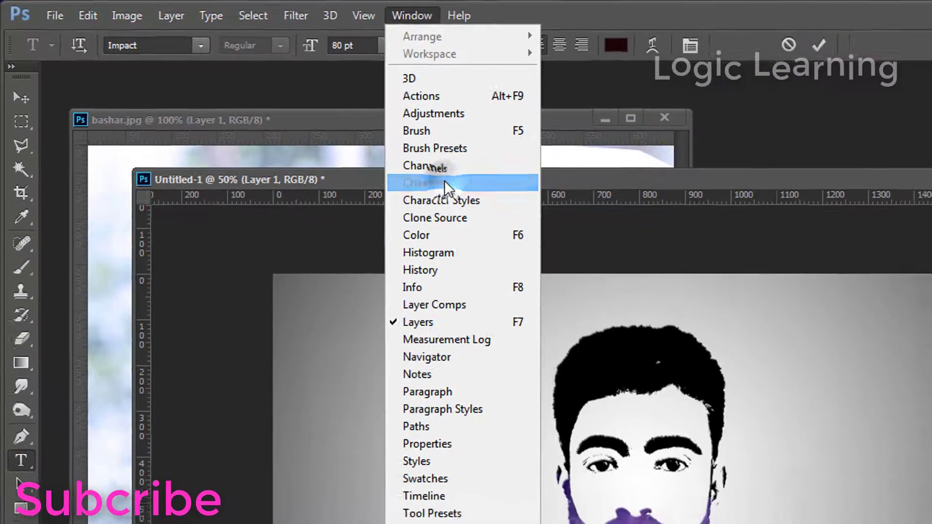
Step: In the Character panel set the Logic Learnig text to 100 pt, then position it under the beard
{"action": "left_click", "coordinate": [444, 183]}
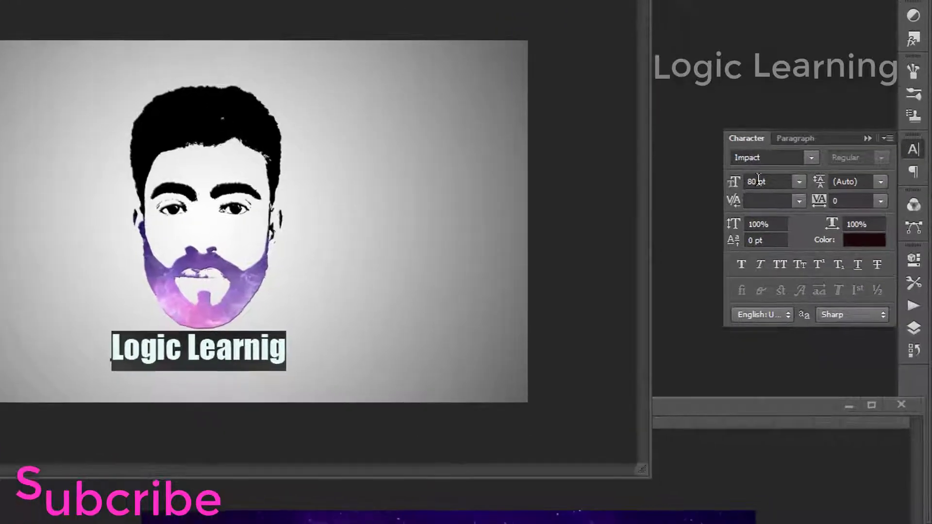
{"action": "left_click", "coordinate": [806, 276]}
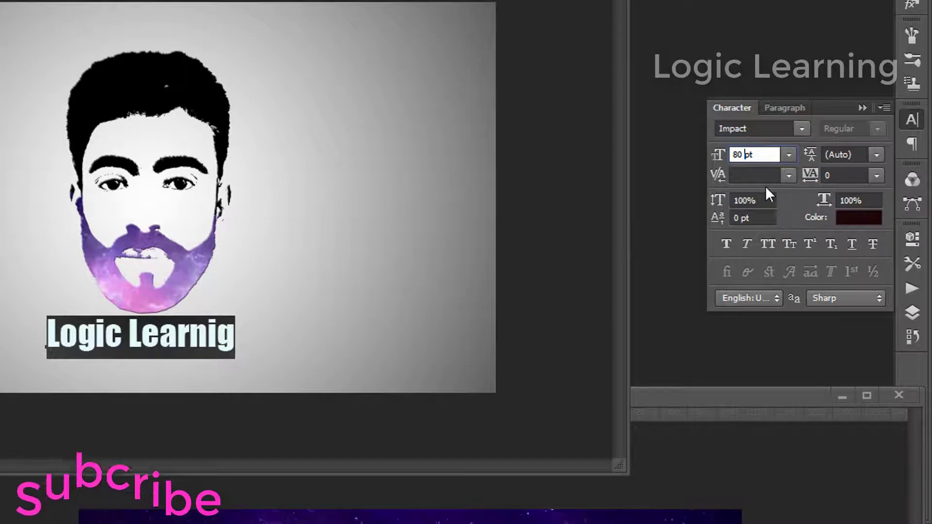
{"action": "left_click", "coordinate": [745, 154]}
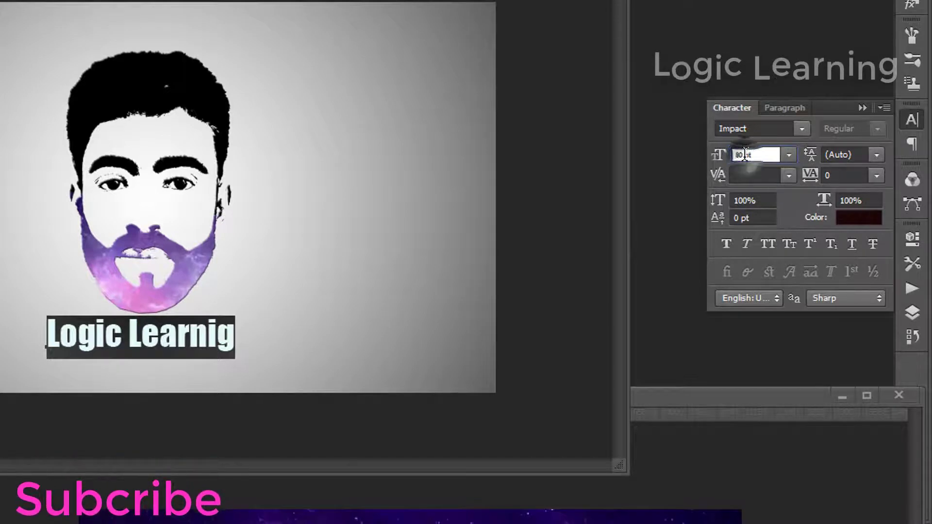
{"action": "key", "text": "BackSpace"}
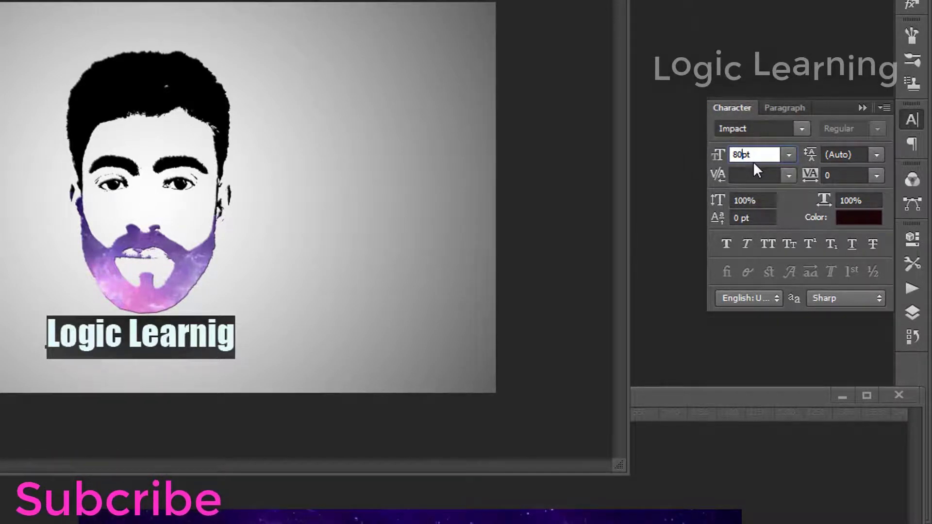
{"action": "key", "text": "BackSpace"}
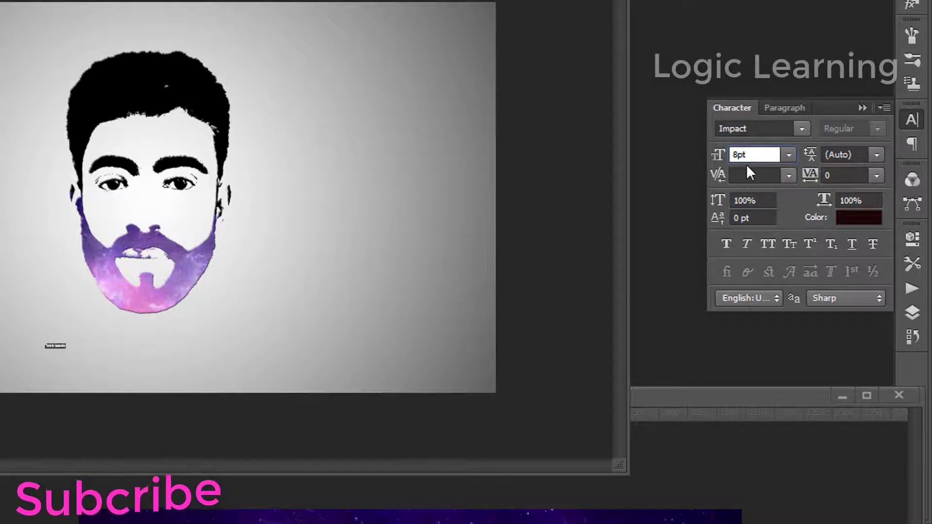
{"action": "type", "text": "90"}
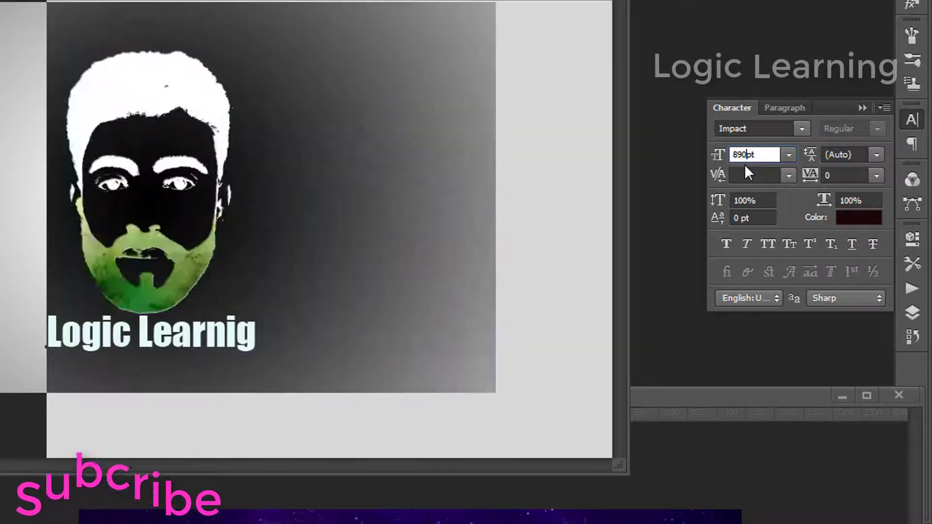
{"action": "key", "text": "BackSpace"}
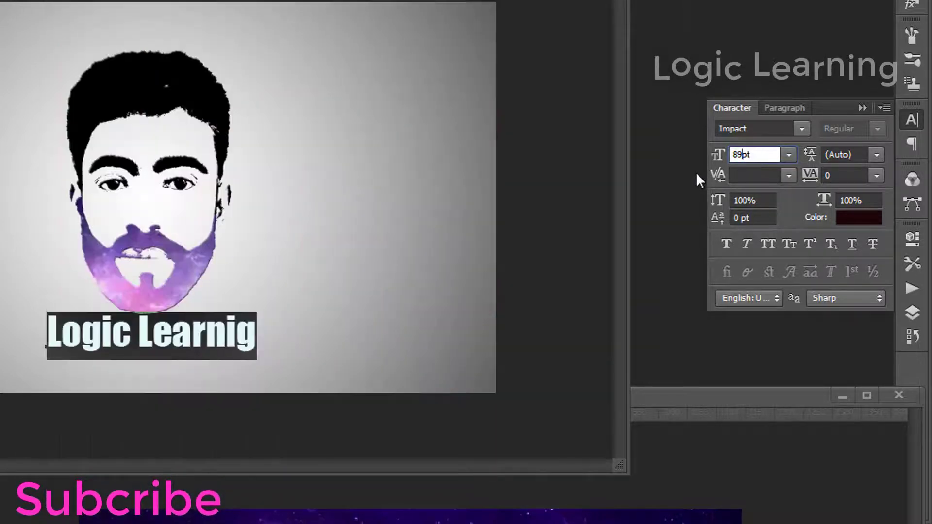
{"action": "key", "text": "BackSpace"}
{"action": "key", "text": "BackSpace"}
{"action": "type", "text": "9"}
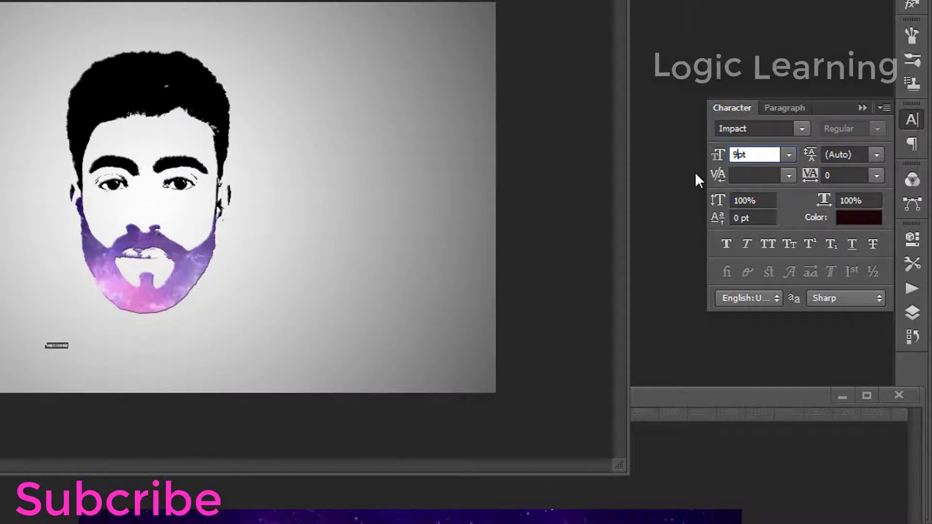
{"action": "type", "text": "0"}
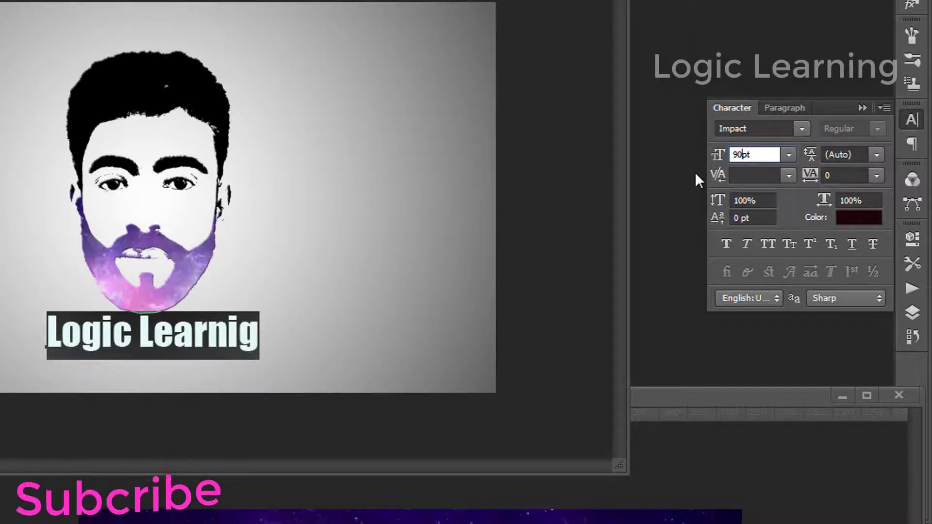
{"action": "key", "text": "BackSpace"}
{"action": "key", "text": "BackSpace"}
{"action": "type", "text": "10"}
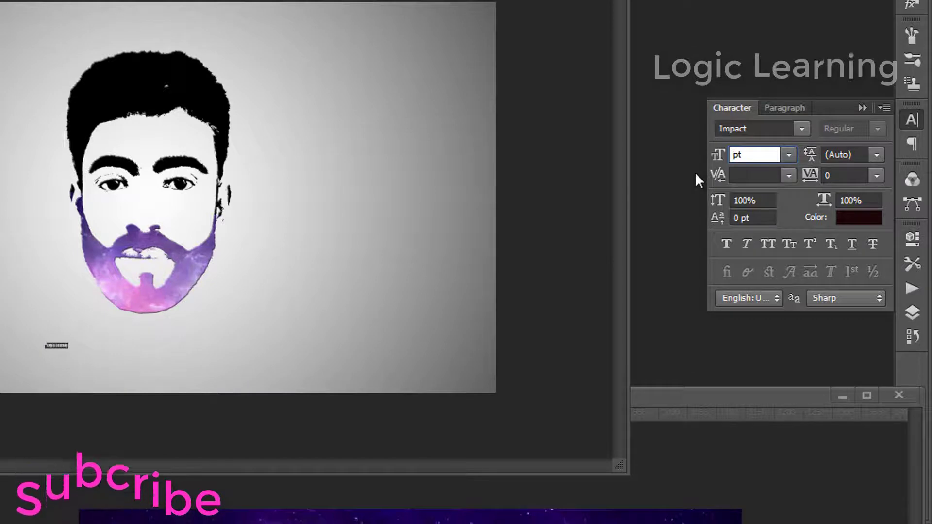
{"action": "type", "text": "0"}
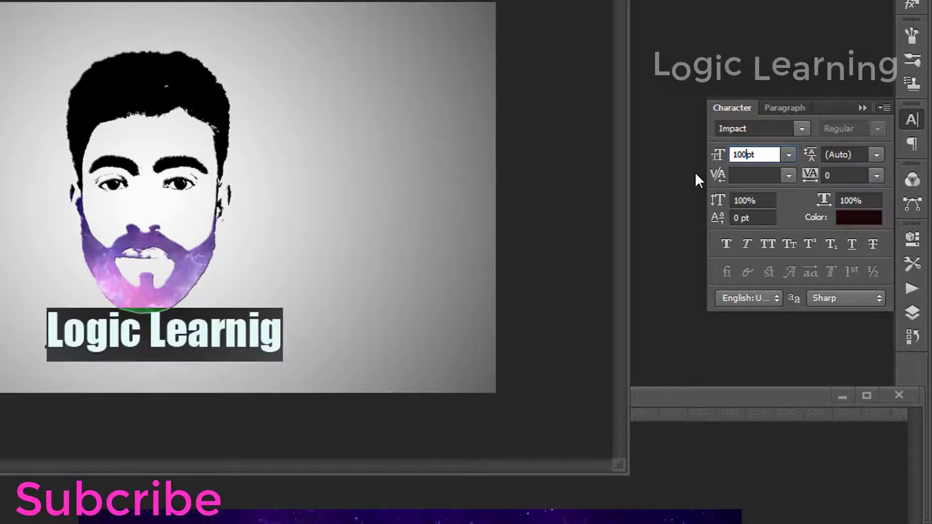
{"action": "left_click_drag", "start_coordinate": [298, 388], "coordinate": [285, 385]}
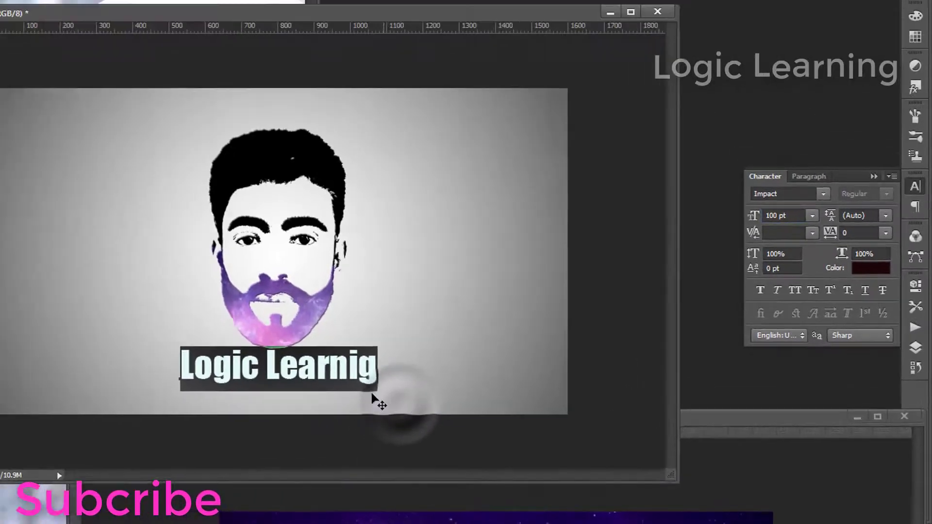
{"action": "left_click", "coordinate": [372, 396]}
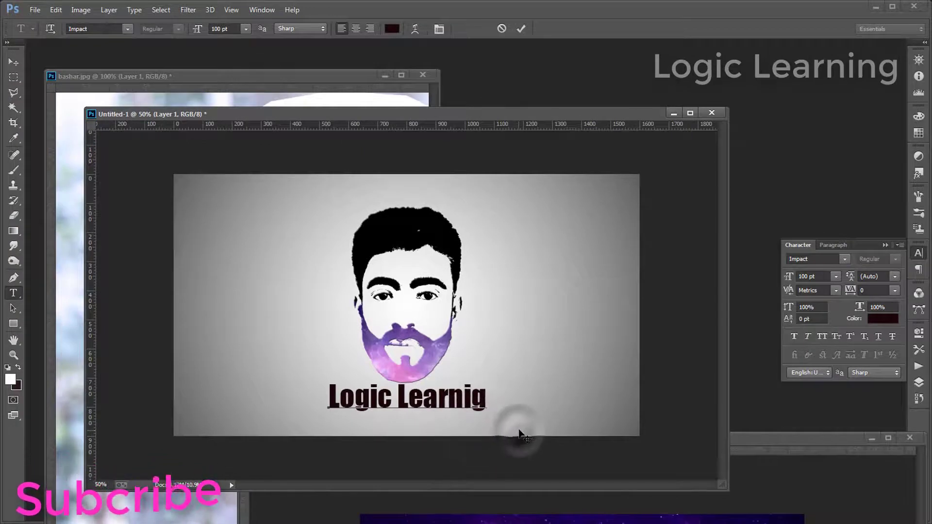
Step: Nudge the 'Logic Learnig' caption slightly right and down, then commit the text
{"action": "left_click_drag", "start_coordinate": [520, 432], "coordinate": [523, 435]}
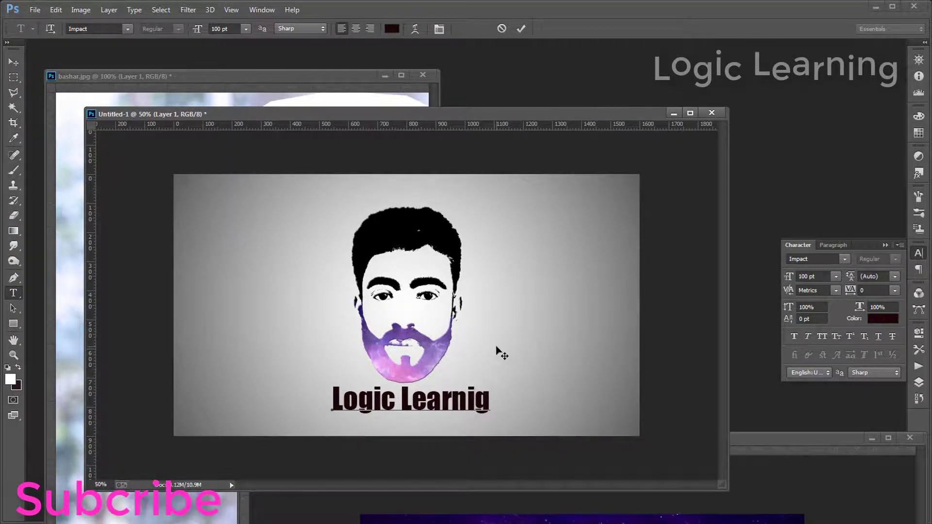
{"action": "key", "text": "ctrl+Return"}
{"action": "key", "text": "F7"}
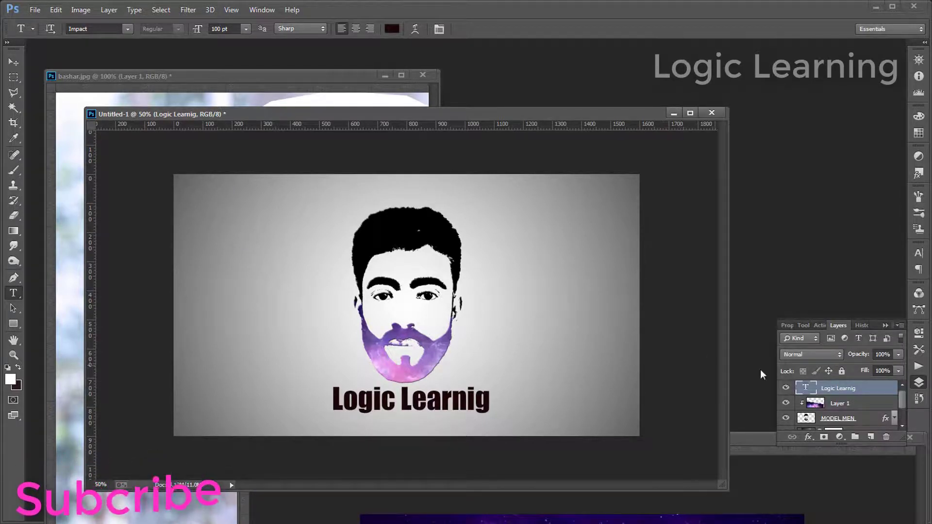
Step: Duplicate the galaxy Layer 1, move the copy above the text layer, and clip it to the lettering
{"action": "left_click", "coordinate": [841, 404]}
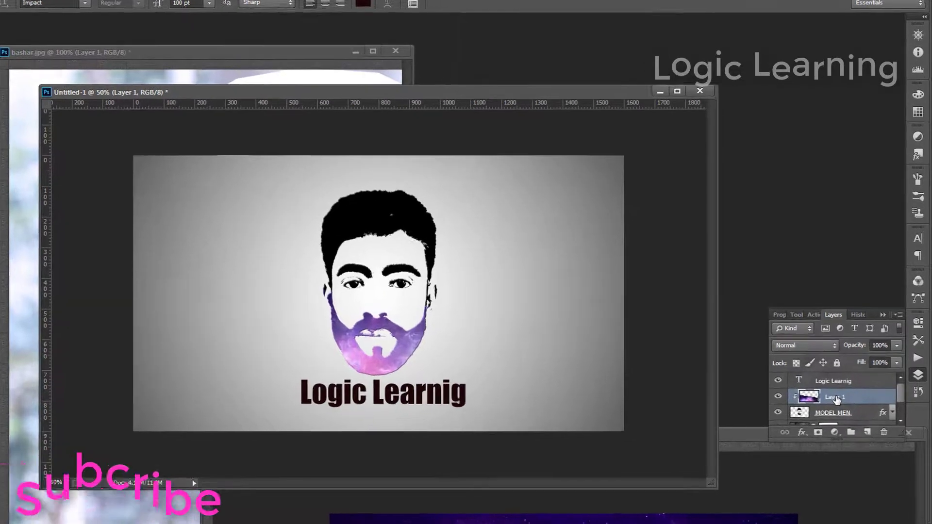
{"action": "key", "text": "ctrl+j"}
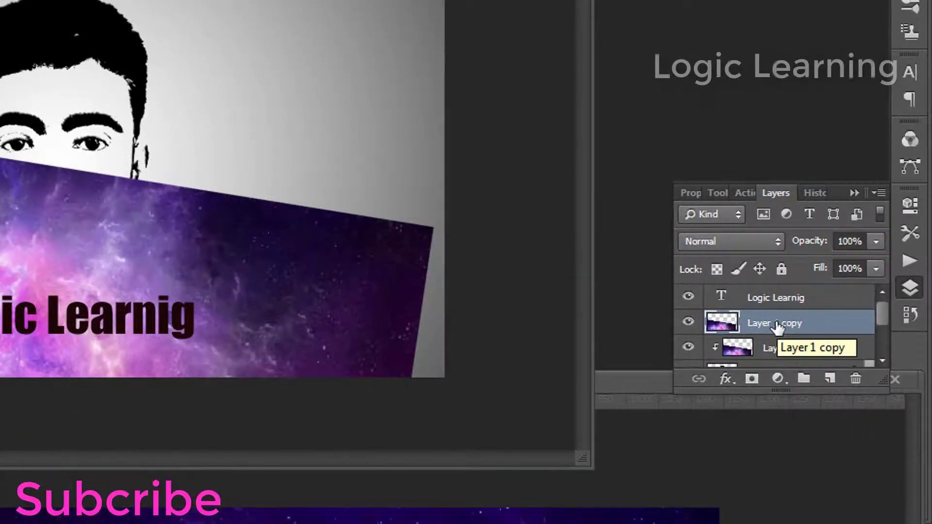
{"action": "scroll", "coordinate": [777, 325], "scroll_direction": "down", "scroll_amount": 1}
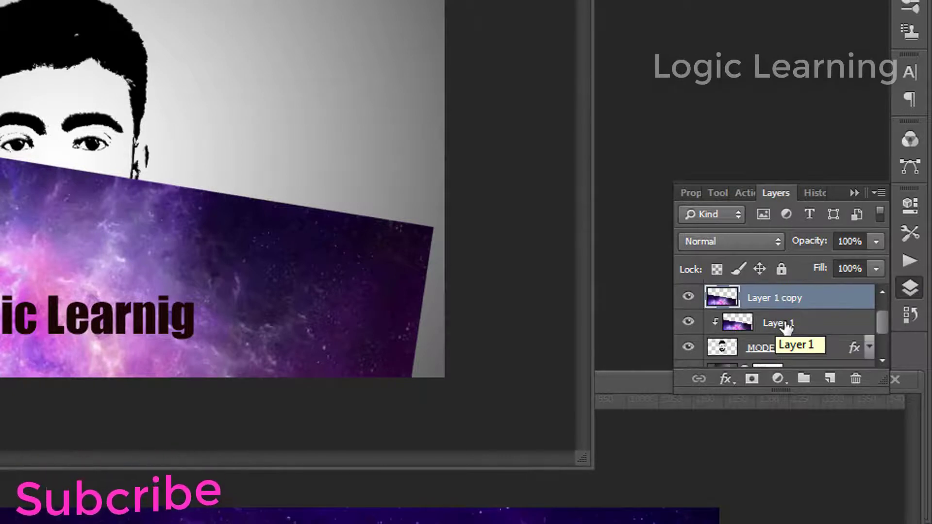
{"action": "scroll", "coordinate": [791, 316], "scroll_direction": "up", "scroll_amount": 1}
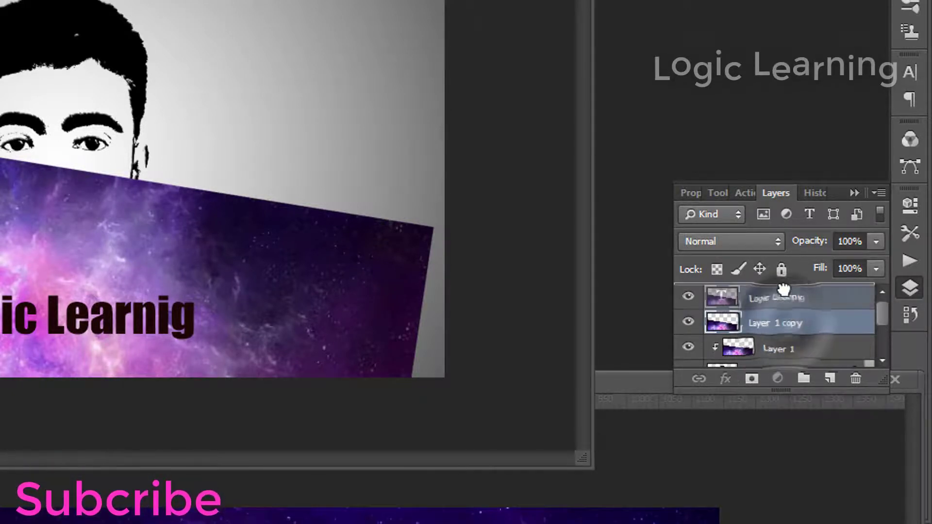
{"action": "left_click_drag", "start_coordinate": [787, 331], "coordinate": [744, 301]}
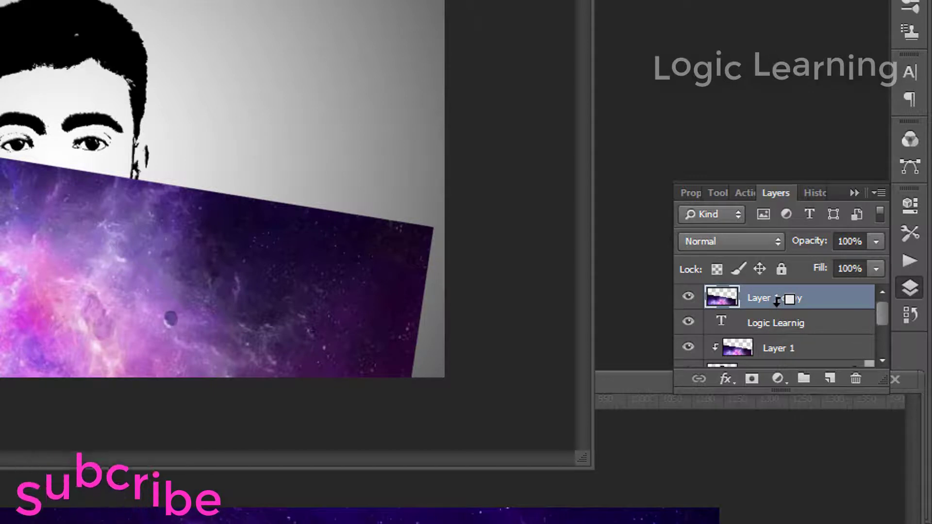
{"action": "left_click", "coordinate": [777, 301], "text": "alt"}
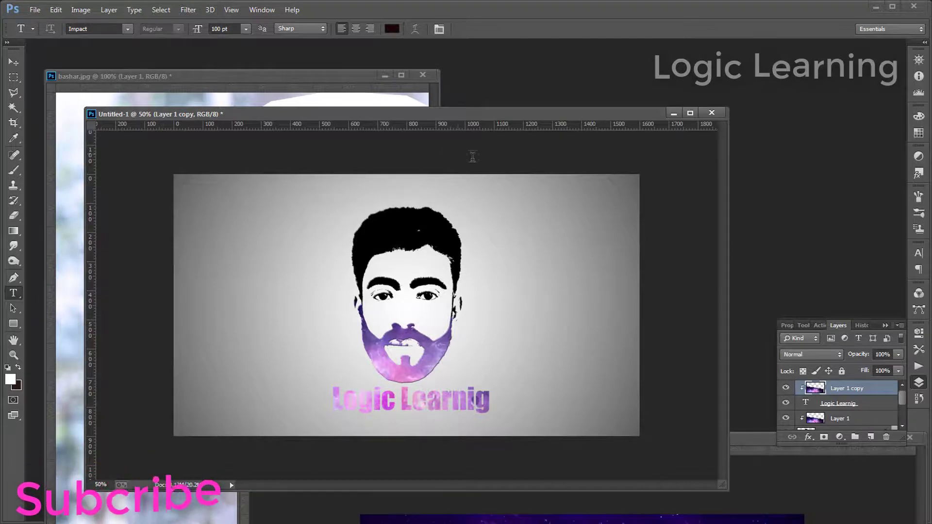
Step: Zoom in and drag Layer 1 copy down so more purple-pink galaxy shows inside the letters
{"action": "left_click", "coordinate": [481, 233], "text": "ctrl"}
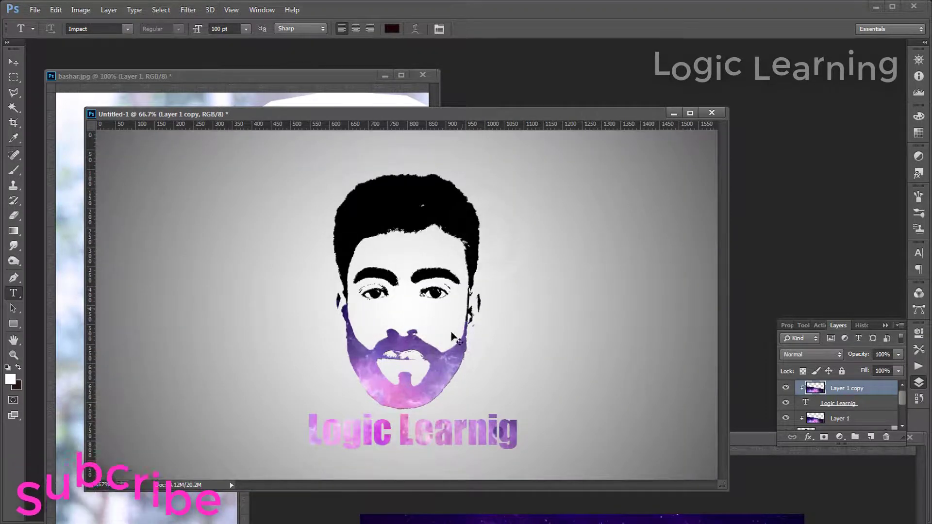
{"action": "left_click", "coordinate": [690, 112]}
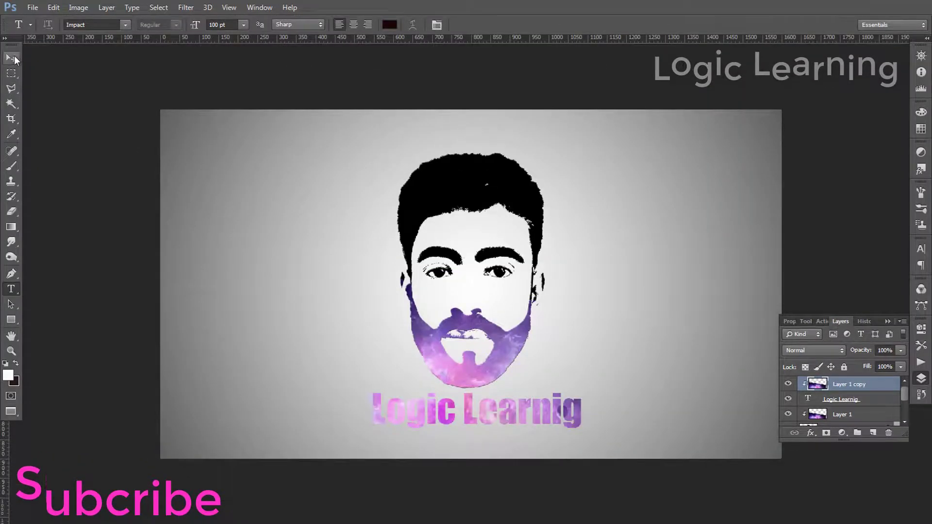
{"action": "left_click", "coordinate": [15, 59]}
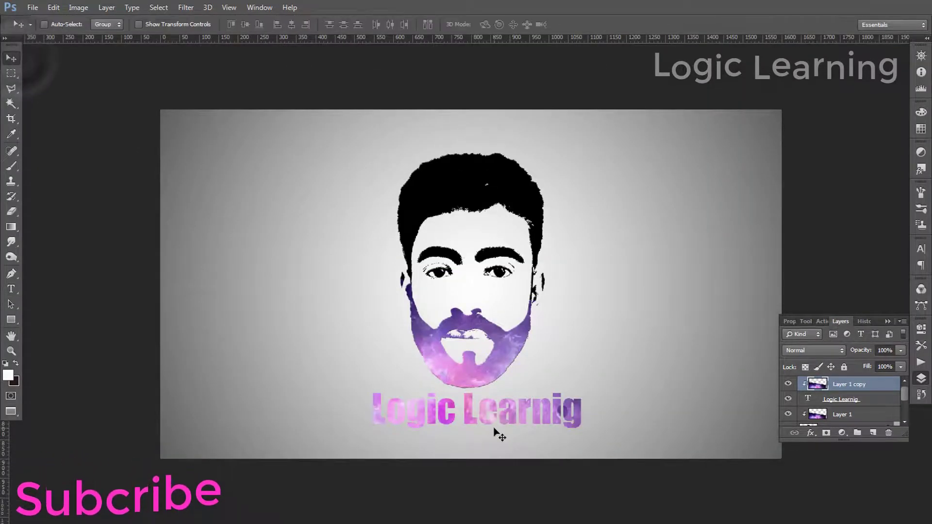
{"action": "mouse_move", "coordinate": [496, 442]}
{"action": "left_mouse_down"}
{"action": "mouse_move", "coordinate": [497, 475]}
{"action": "mouse_move", "coordinate": [475, 523]}
{"action": "mouse_move", "coordinate": [618, 361]}
{"action": "left_mouse_up"}
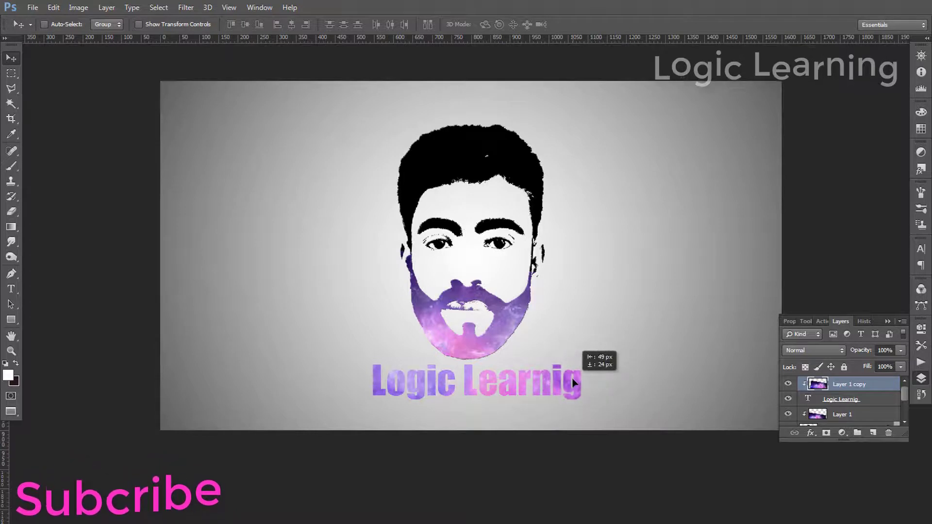
{"action": "left_click_drag", "start_coordinate": [593, 373], "coordinate": [572, 377]}
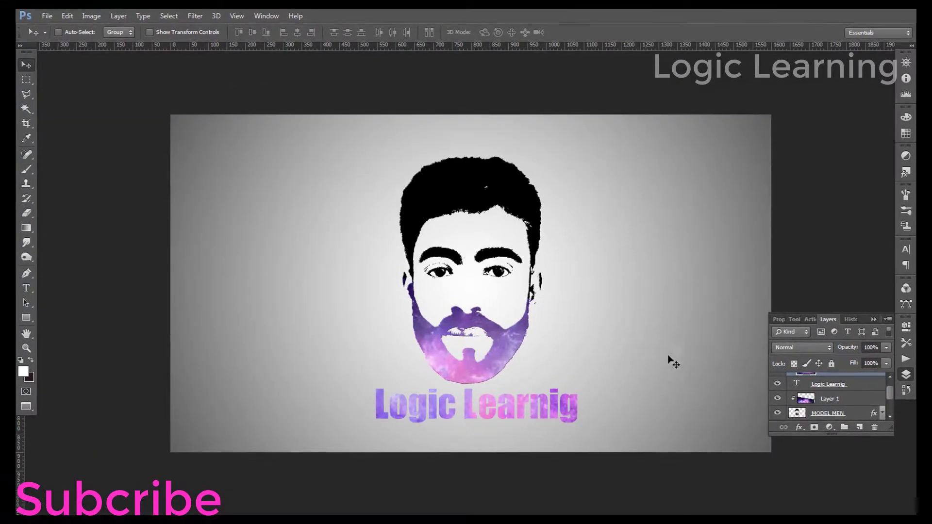
Step: Copy the Bevel & Emboss layer style from MODEL MEN and paste it onto the 'Logic Learnig' text layer
{"action": "left_click", "coordinate": [832, 413]}
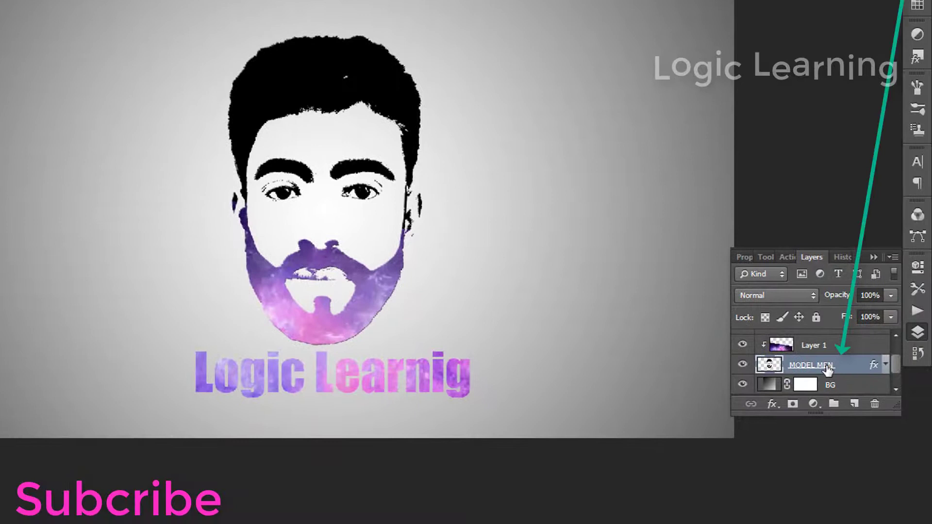
{"action": "right_click", "coordinate": [826, 368]}
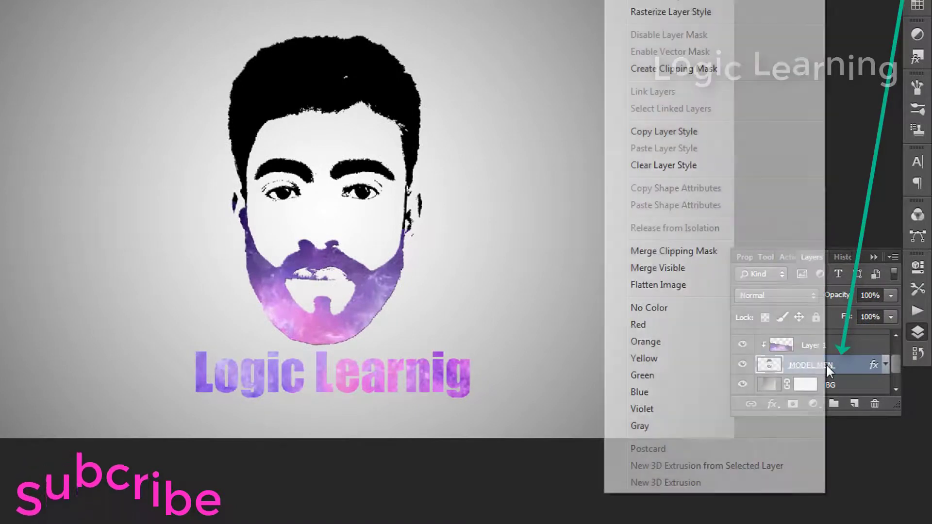
{"action": "left_click", "coordinate": [684, 134]}
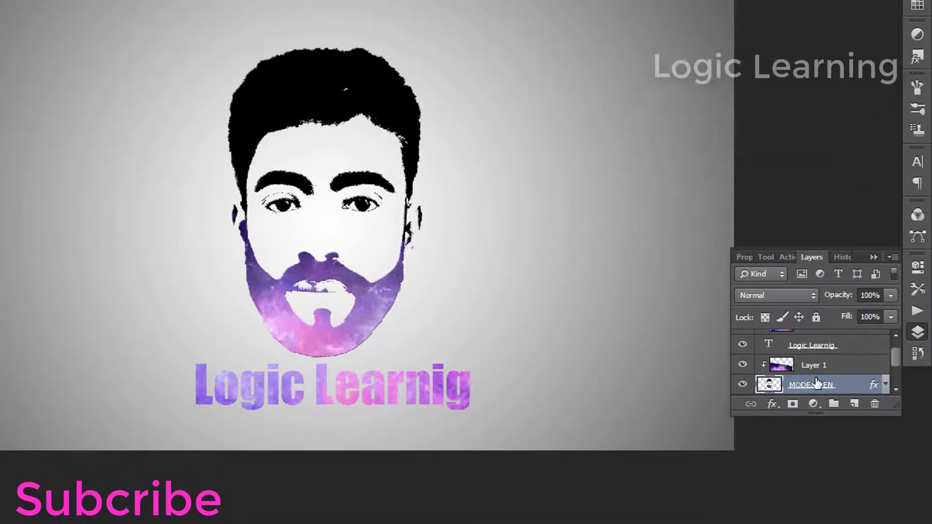
{"action": "left_click", "coordinate": [818, 349]}
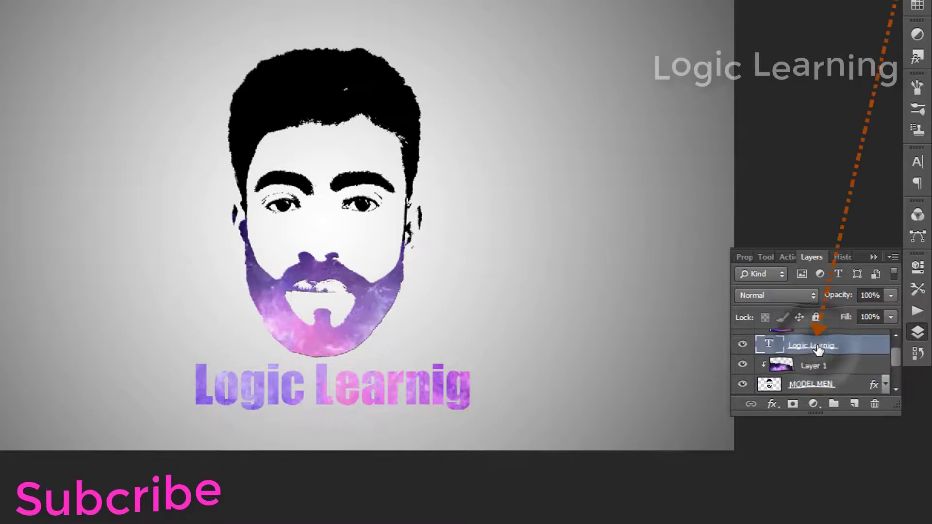
{"action": "right_click", "coordinate": [818, 348]}
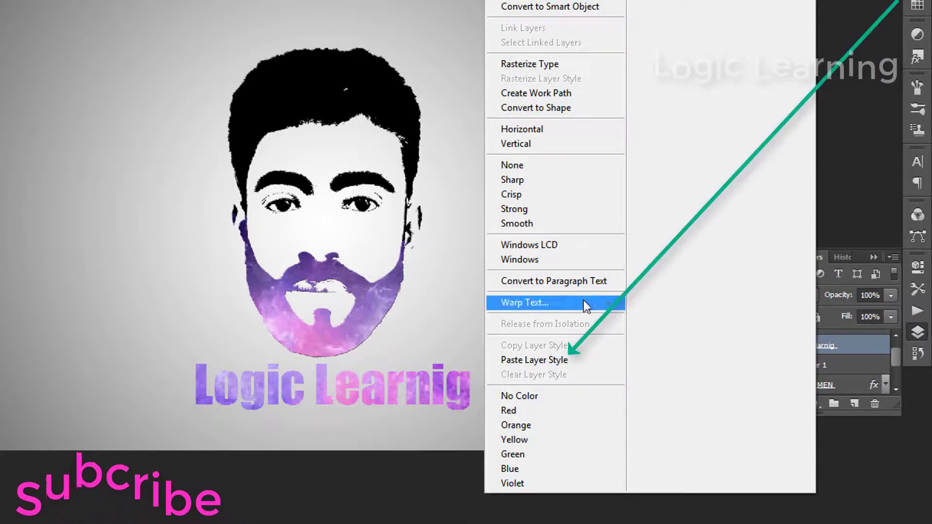
{"action": "left_click", "coordinate": [549, 361]}
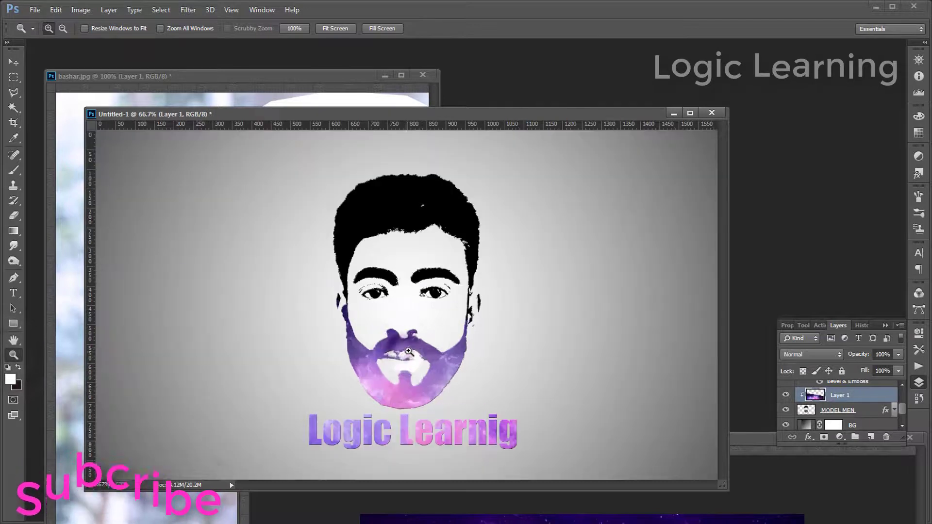
Step: Zoom in to inspect the galaxy beard, then zoom back out to view the whole design
{"action": "left_click", "coordinate": [423, 346]}
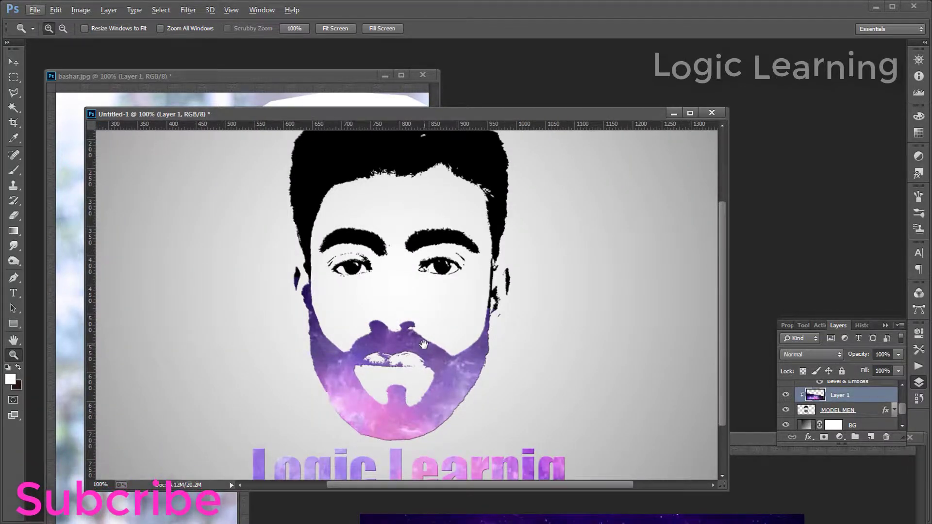
{"action": "left_click", "coordinate": [424, 345], "text": "alt"}
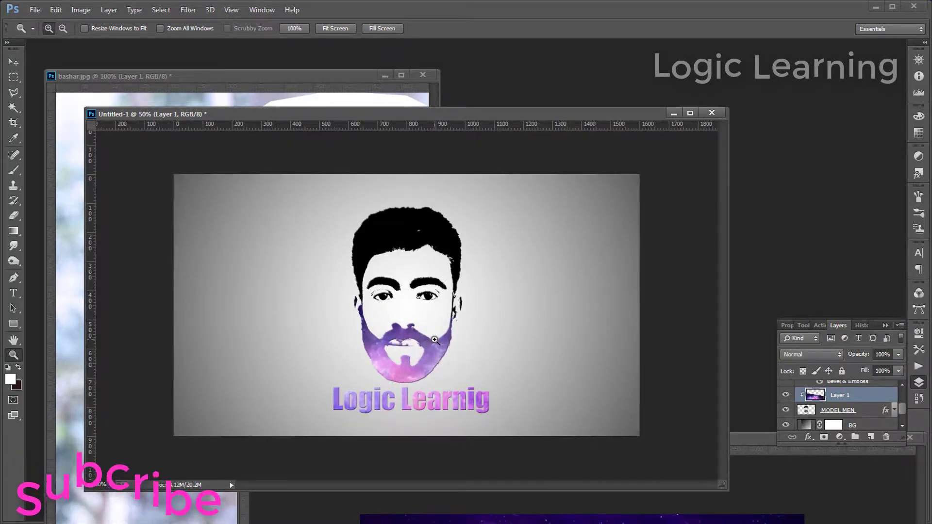
{"action": "left_click", "coordinate": [434, 340], "text": "alt"}
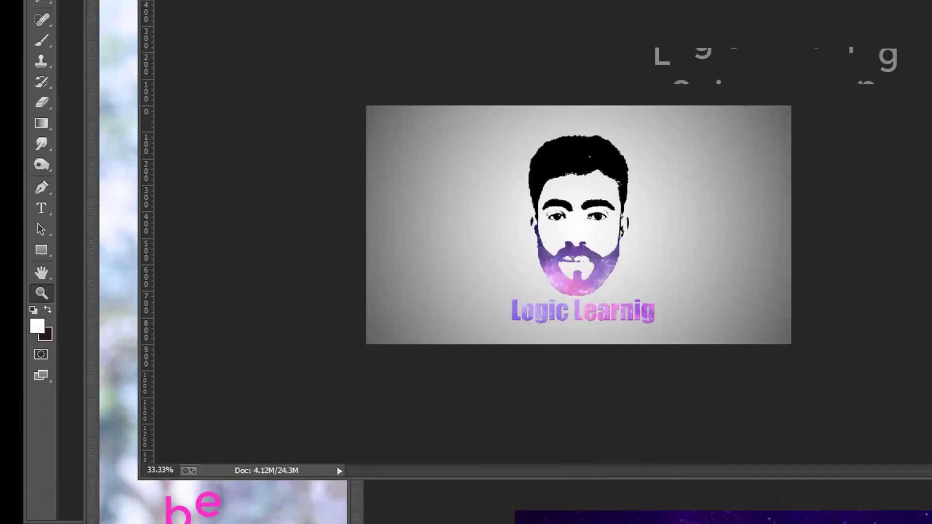
Step: Stamp all visible layers into a new merged layer with Ctrl+Shift+Alt+E
{"action": "key", "text": "ctrl+shift+alt+e"}
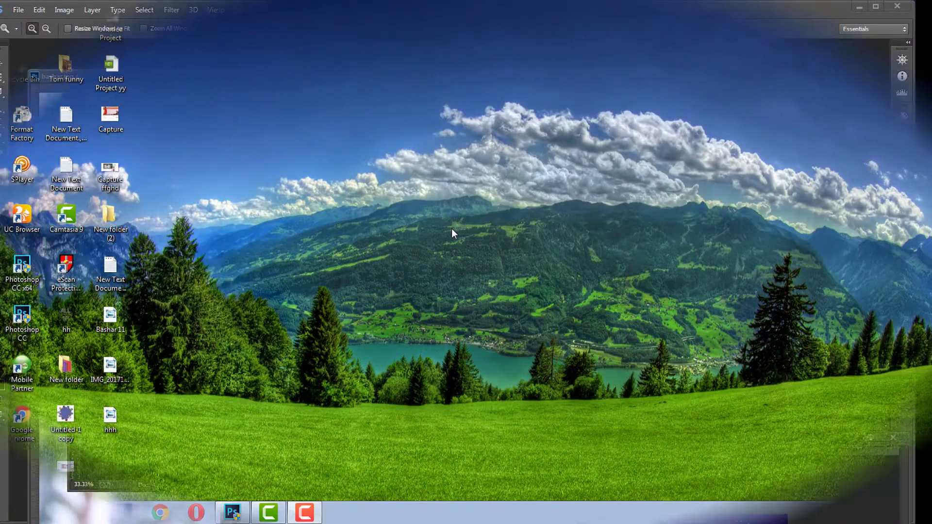